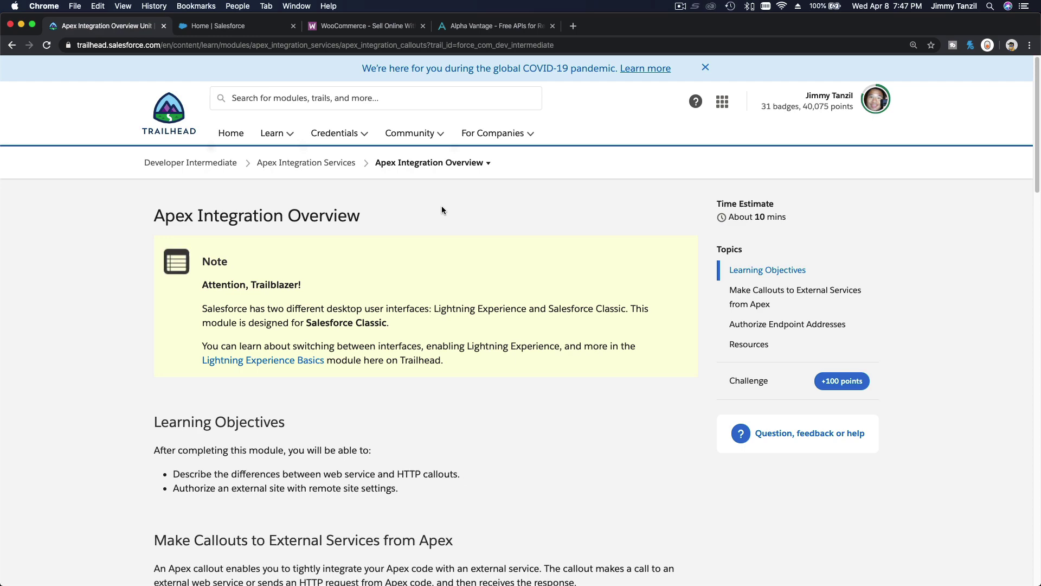
Read the Apex Integration Overview down to Authorize Endpoint Addresses, then switch to WooCommerce
scroll(441, 210, "down", 4)
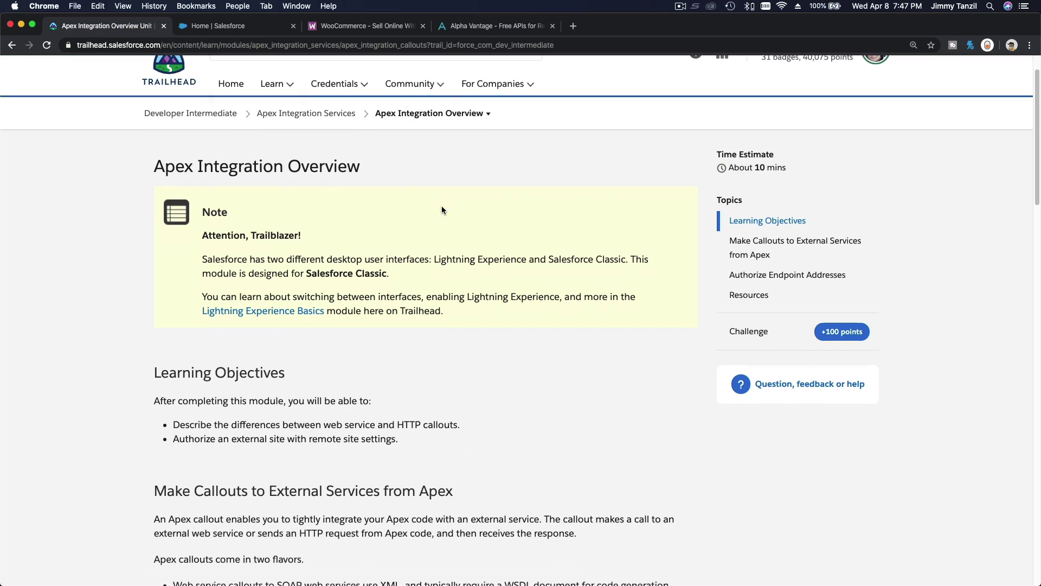
scroll(442, 210, "down", 5)
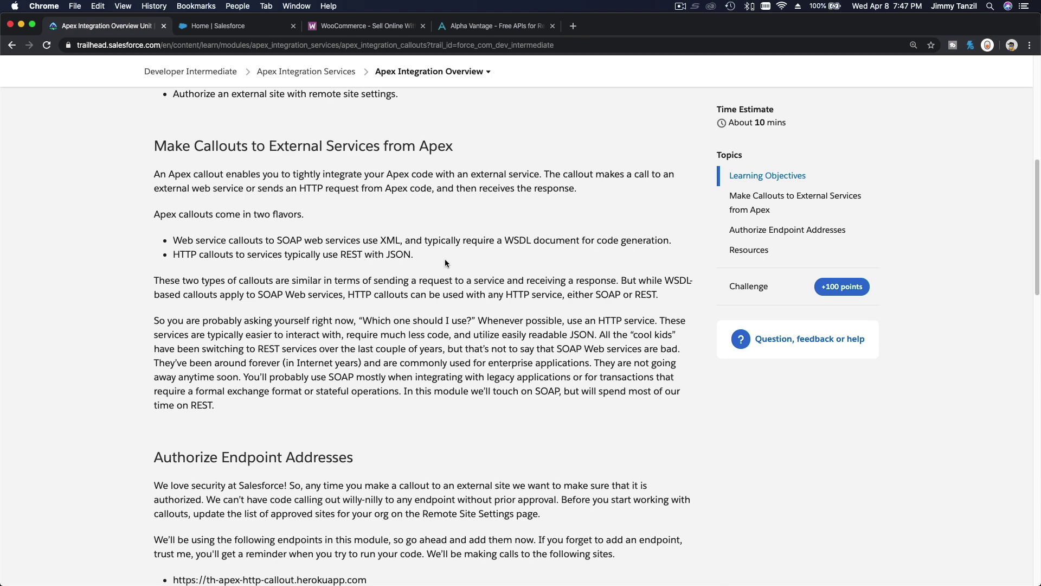
scroll(445, 259, "down", 1)
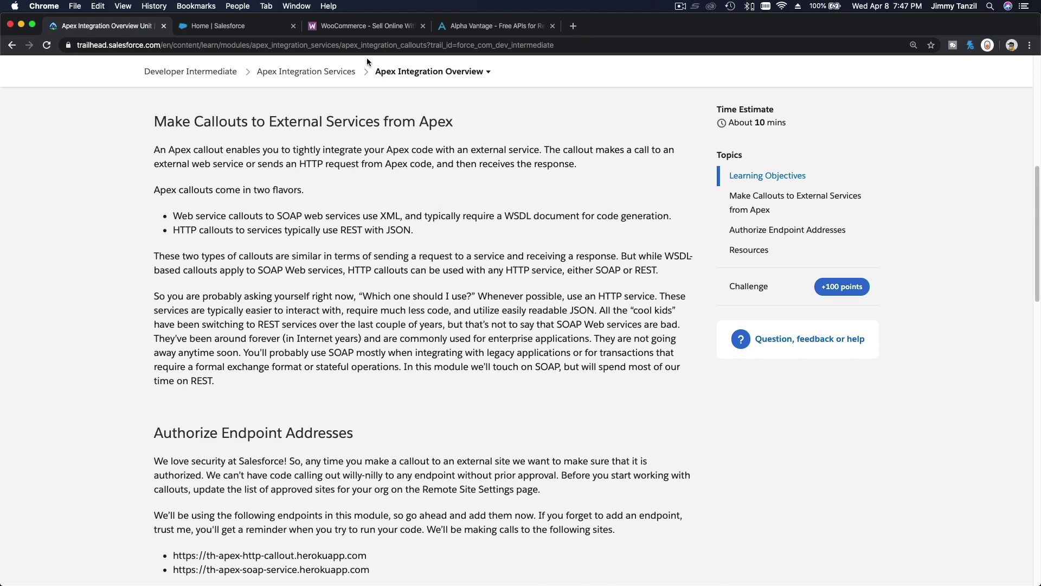
left_click(356, 27)
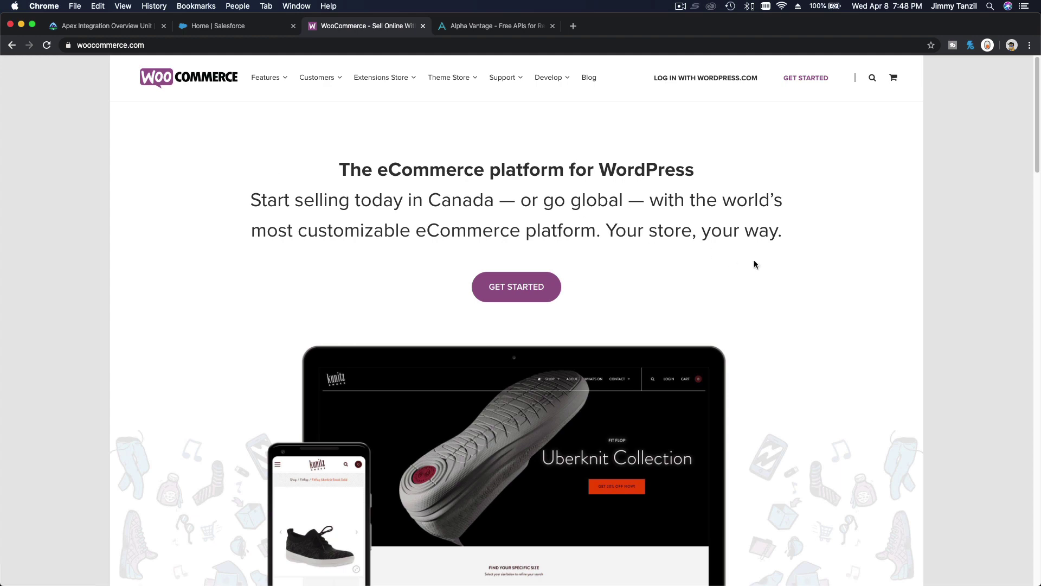
Skim the WooCommerce storefront, then settle on the Salesforce DreamHouse home page
scroll(753, 264, "down", 5)
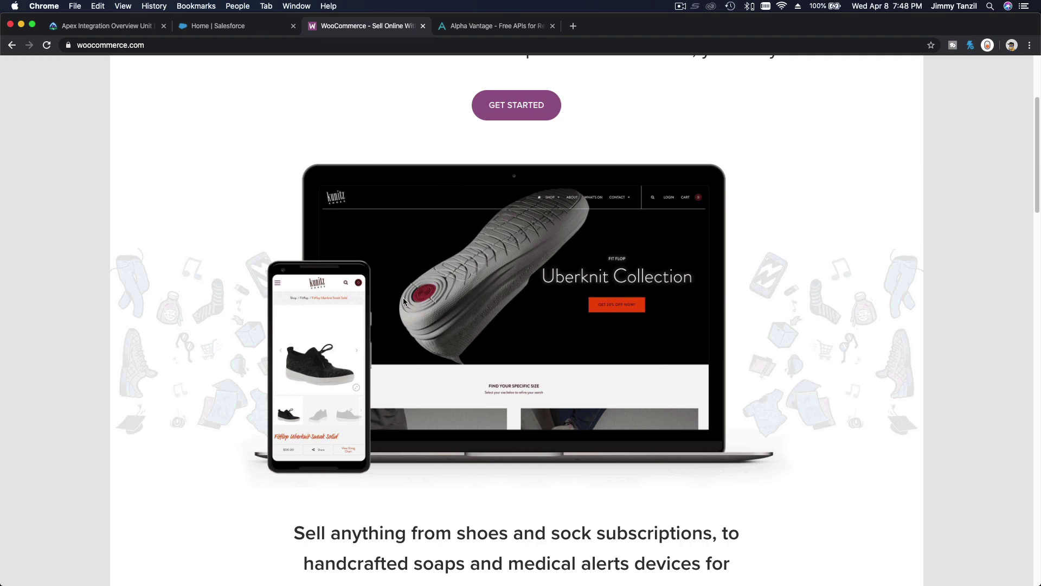
left_click(220, 26)
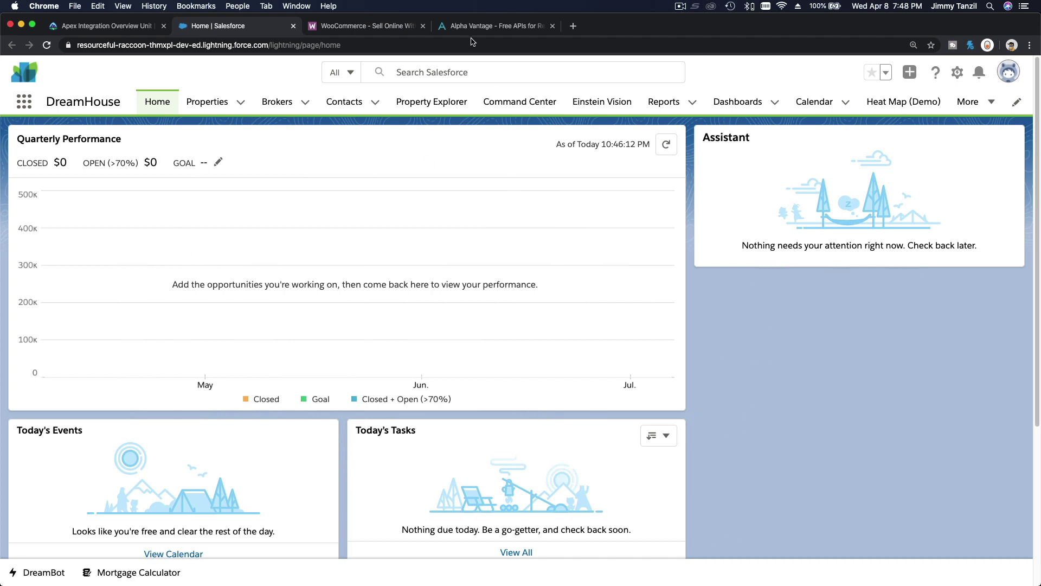
left_click(371, 31)
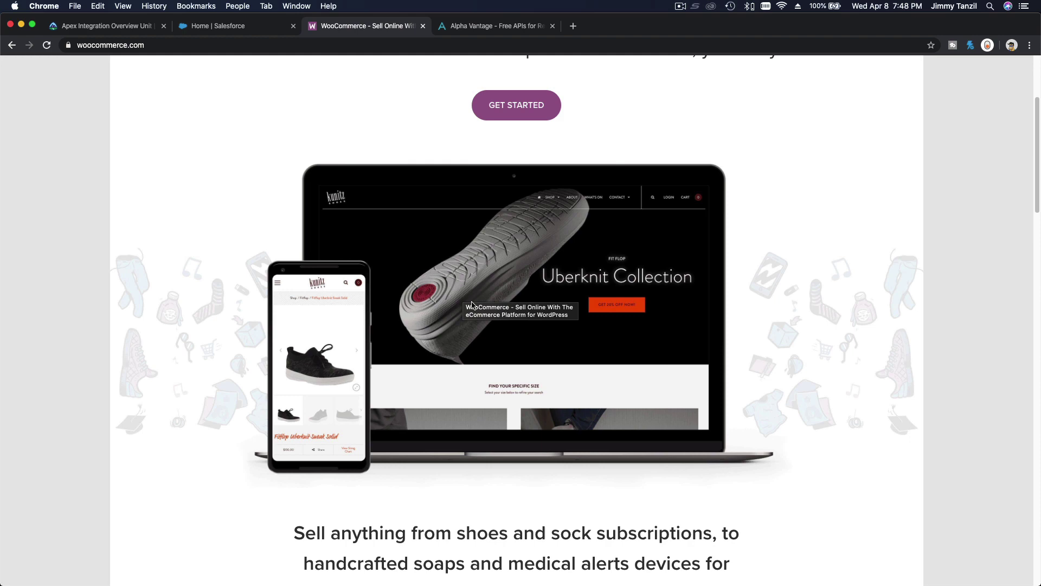
left_click(240, 31)
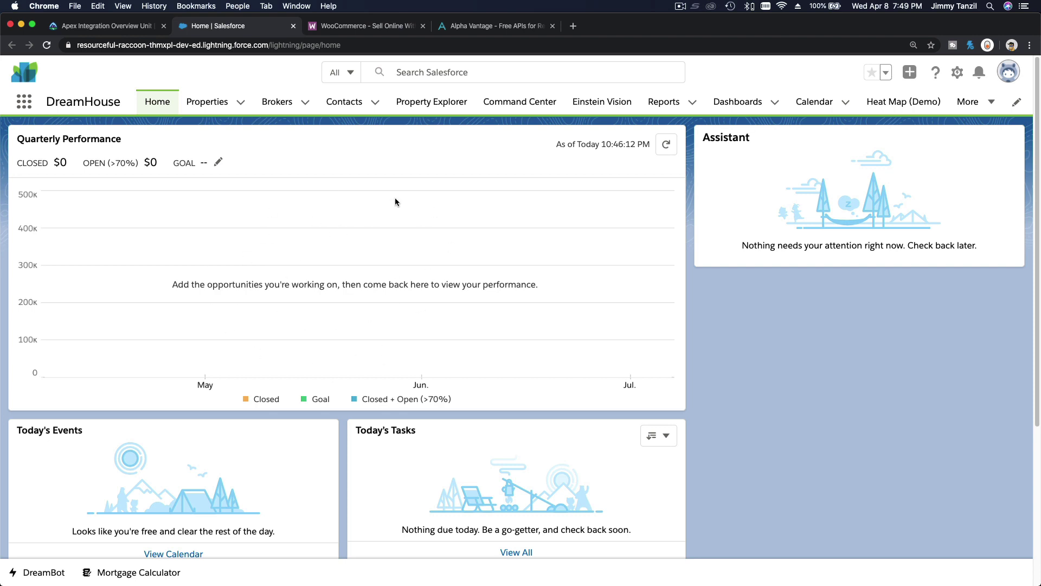
Glance at WooCommerce and the DreamHouse home, then return to the Apex Integration Overview unit
left_click(366, 27)
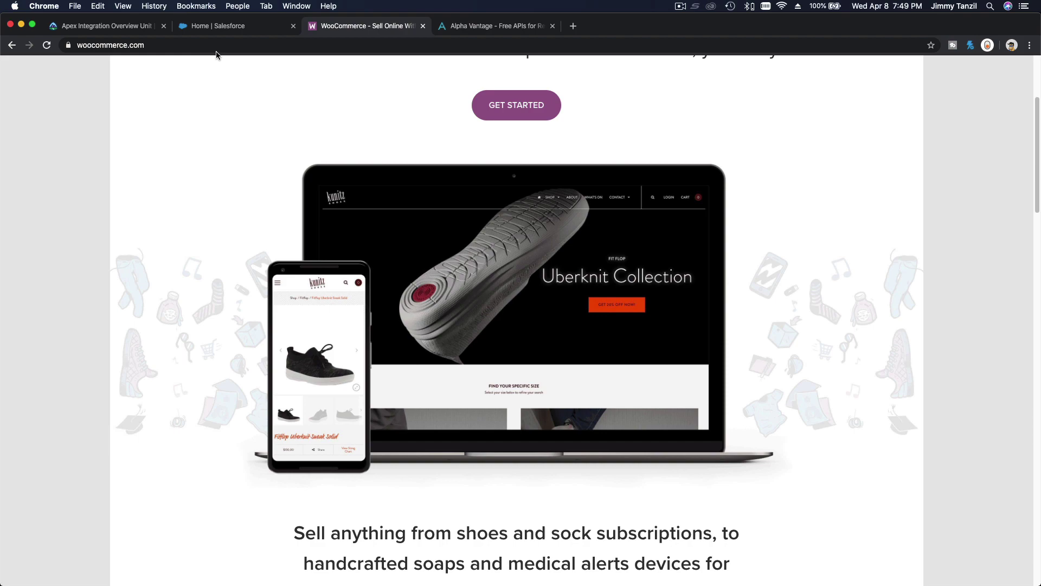
left_click(215, 29)
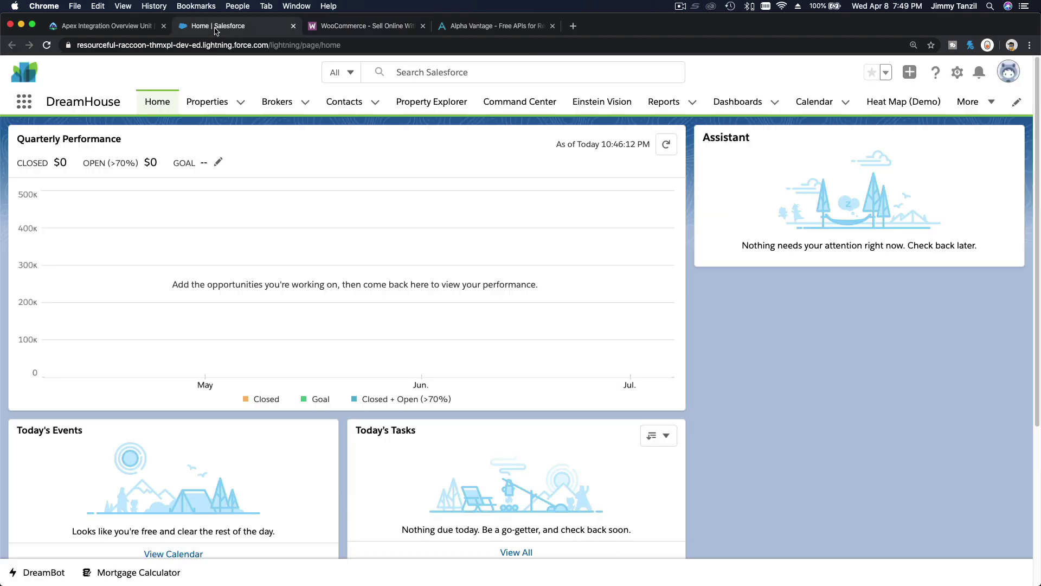
left_click(131, 25)
Review the ten Remote Site Settings authorization steps, then switch to the Alpha Vantage homepage
scroll(275, 252, "down", 2)
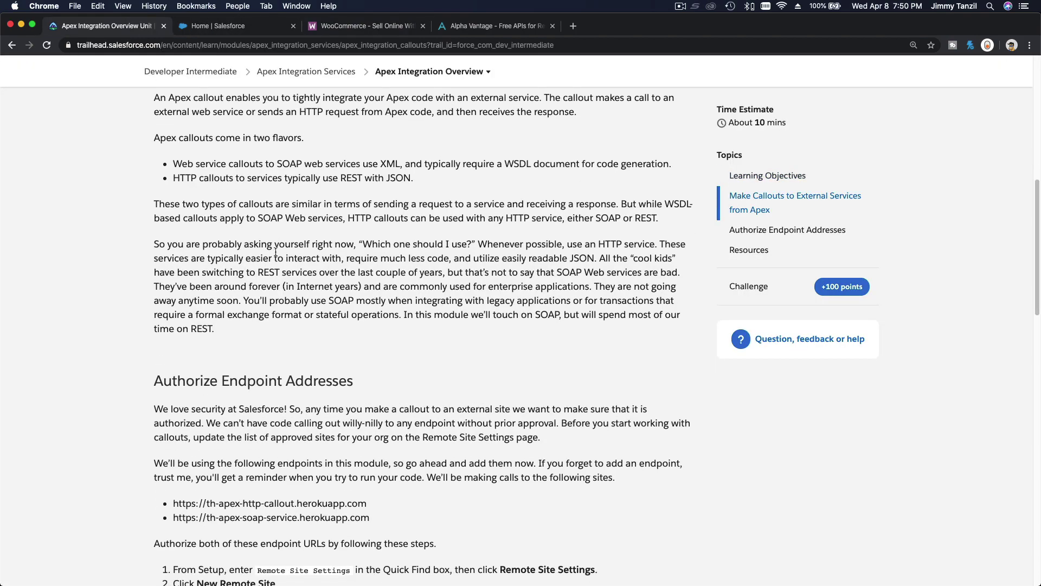
left_click_drag(274, 268, 436, 270)
left_click(504, 338)
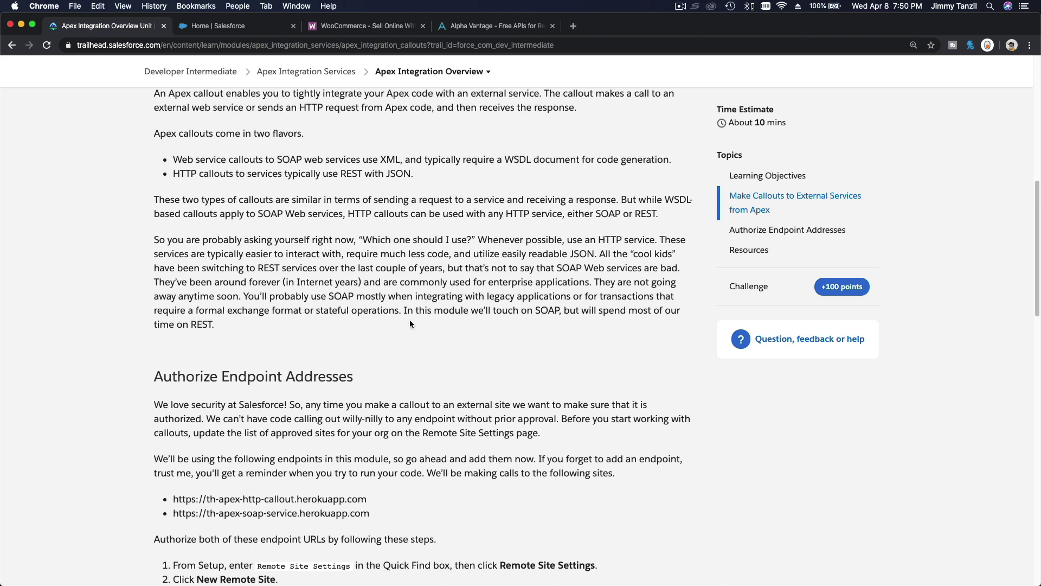
scroll(429, 332, "down", 1)
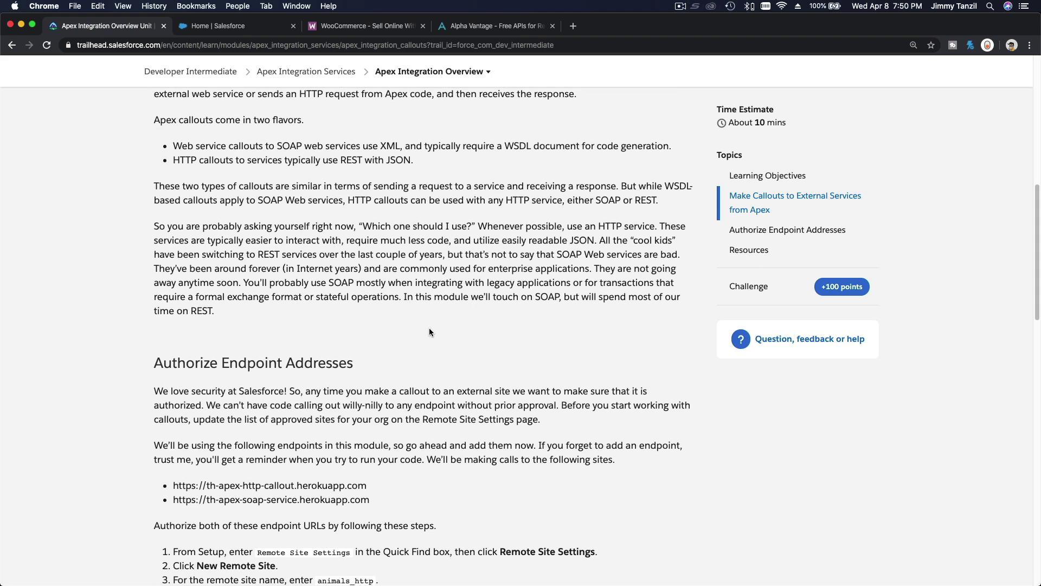
scroll(430, 332, "up", 1)
scroll(429, 332, "down", 3)
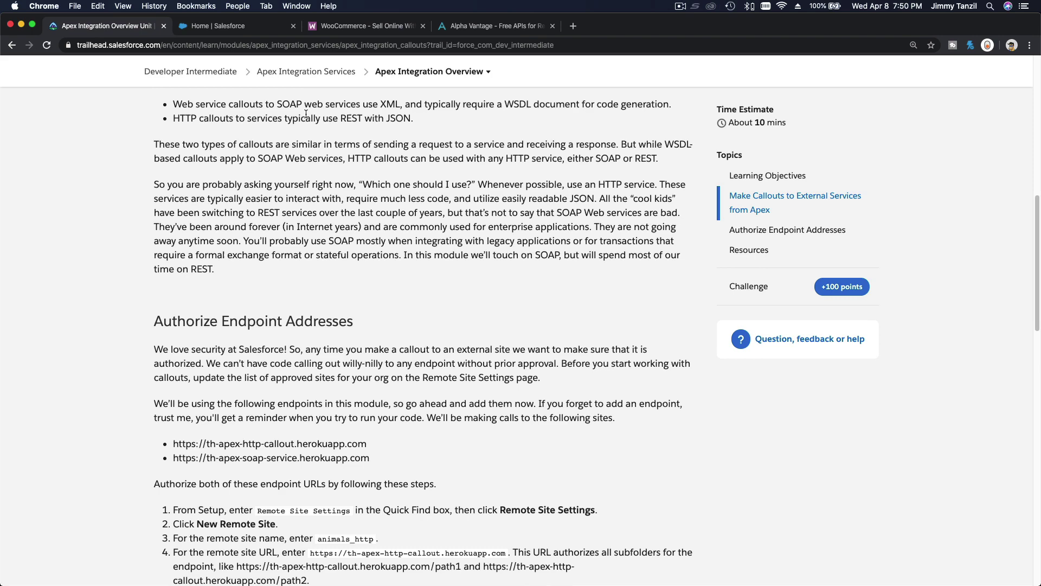
scroll(268, 230, "up", 5)
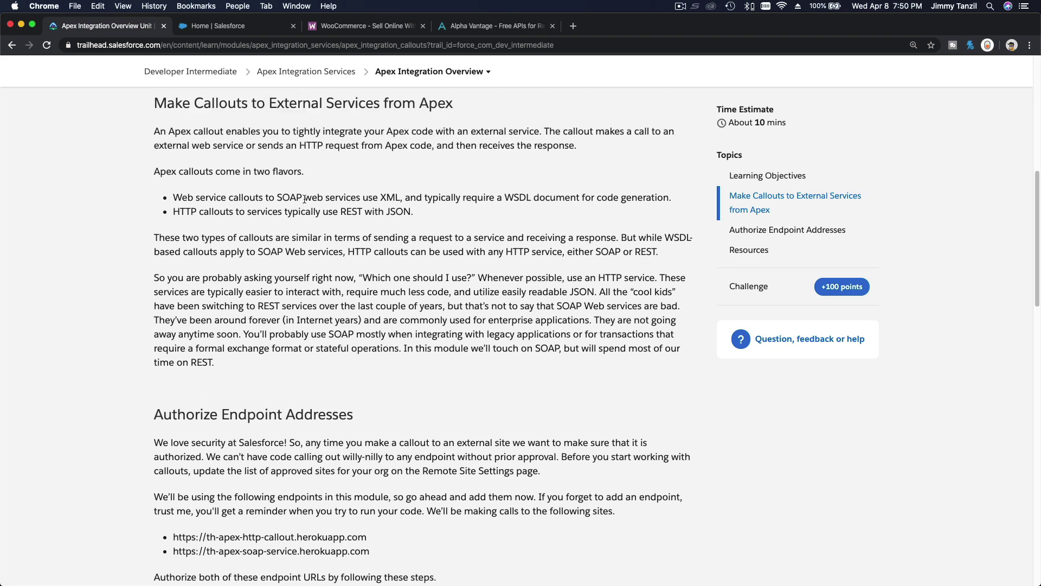
scroll(304, 198, "down", 5)
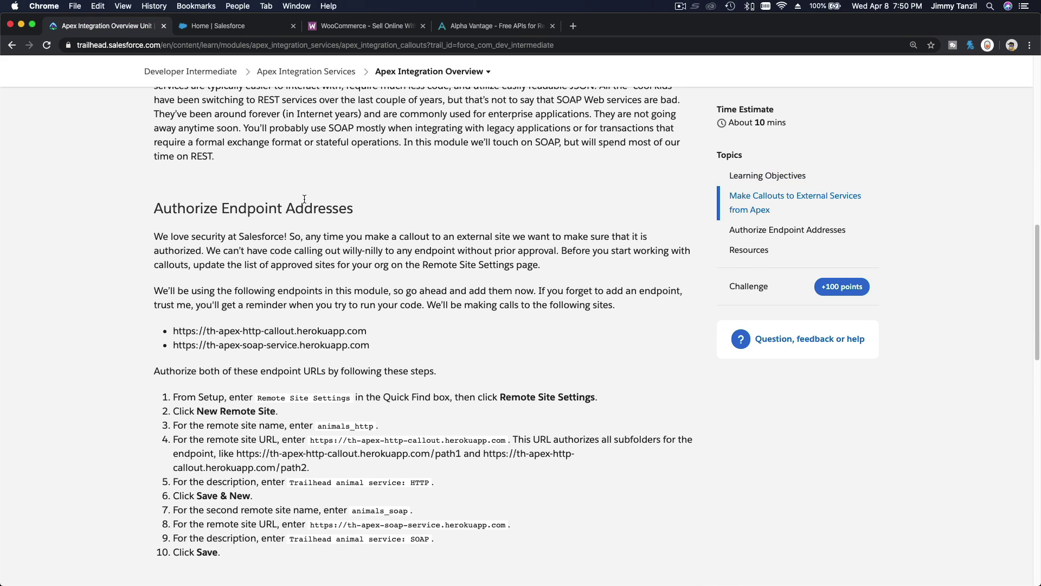
scroll(304, 198, "up", 5)
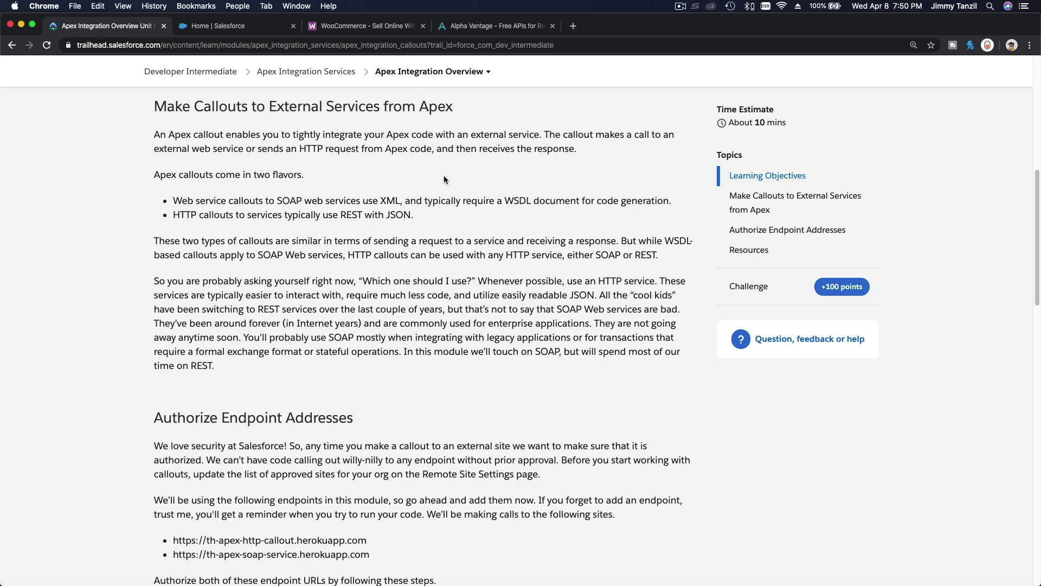
left_click(485, 30)
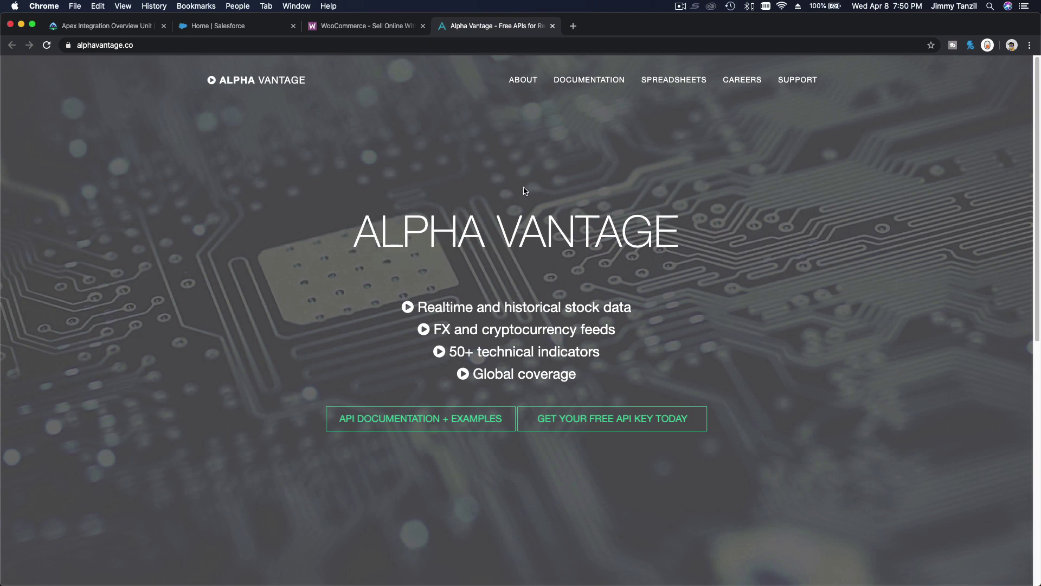
Check the Salesforce DreamHouse home page, then return to the Alpha Vantage homepage
left_click(233, 28)
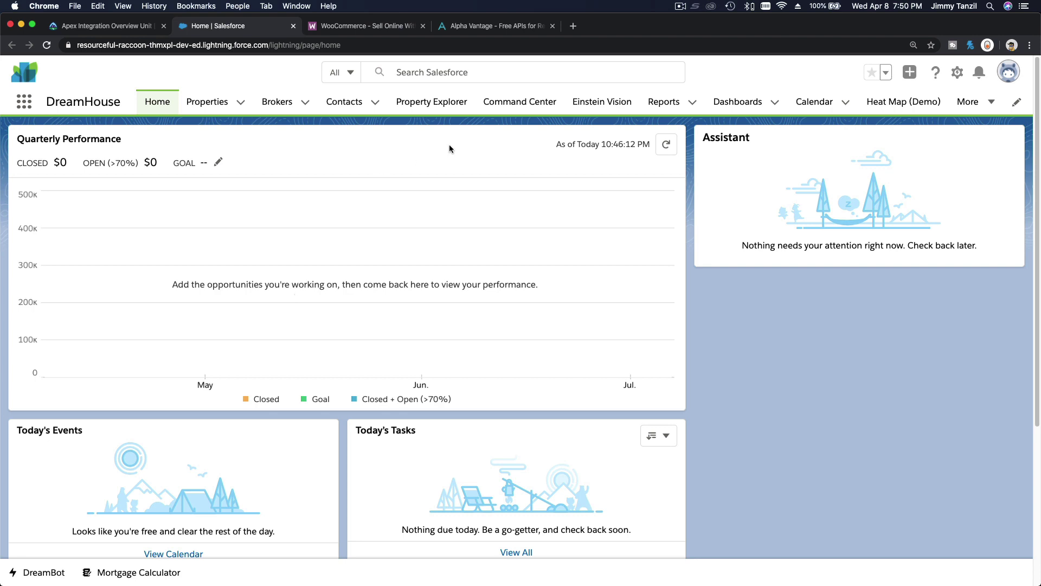
left_click(479, 28)
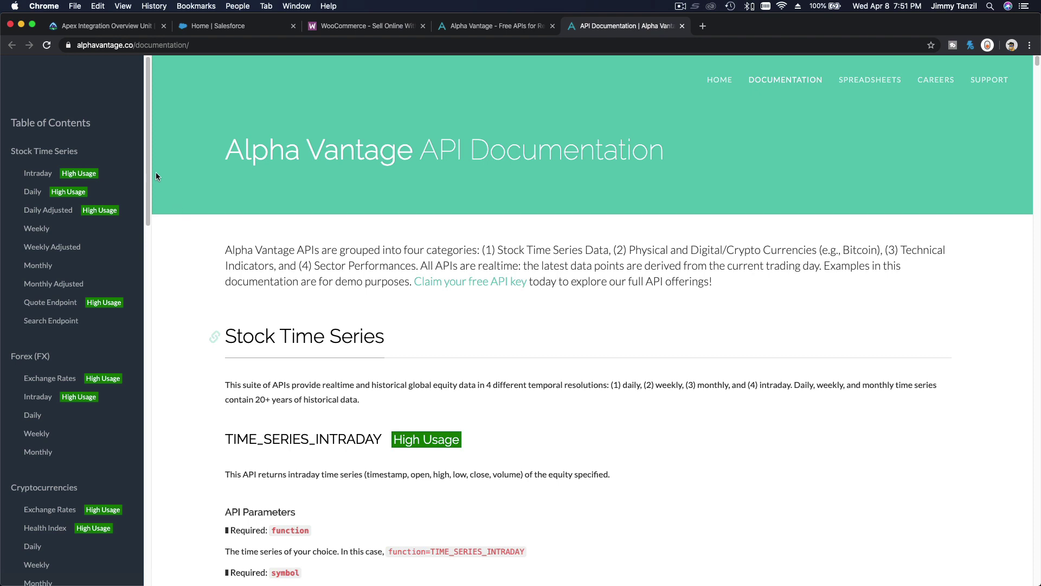
Browse the Alpha Vantage documentation's table of contents, then switch to the DreamHouse home page
scroll(33, 322, "down", 2)
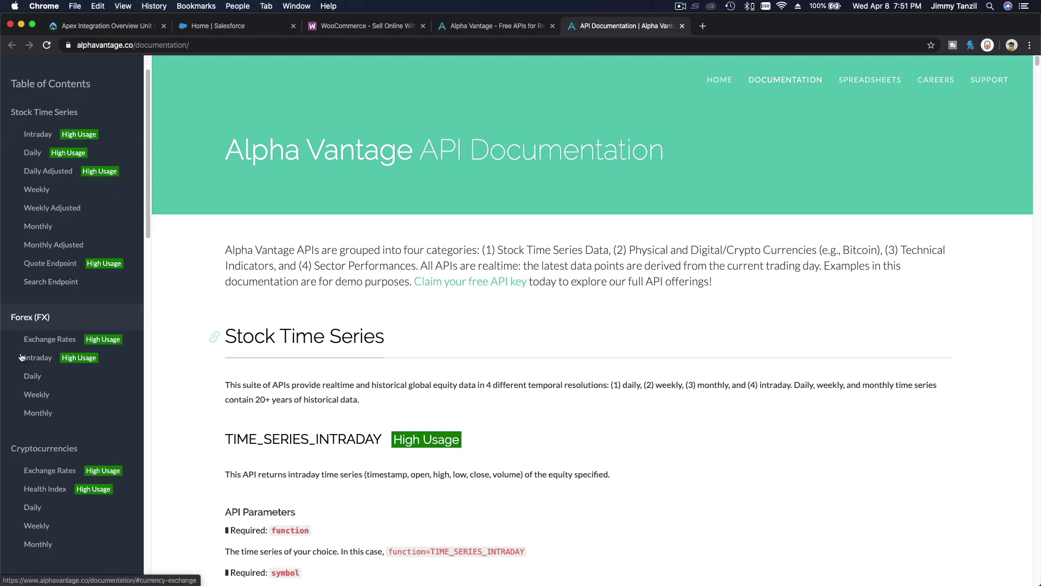
scroll(67, 347, "up", 1)
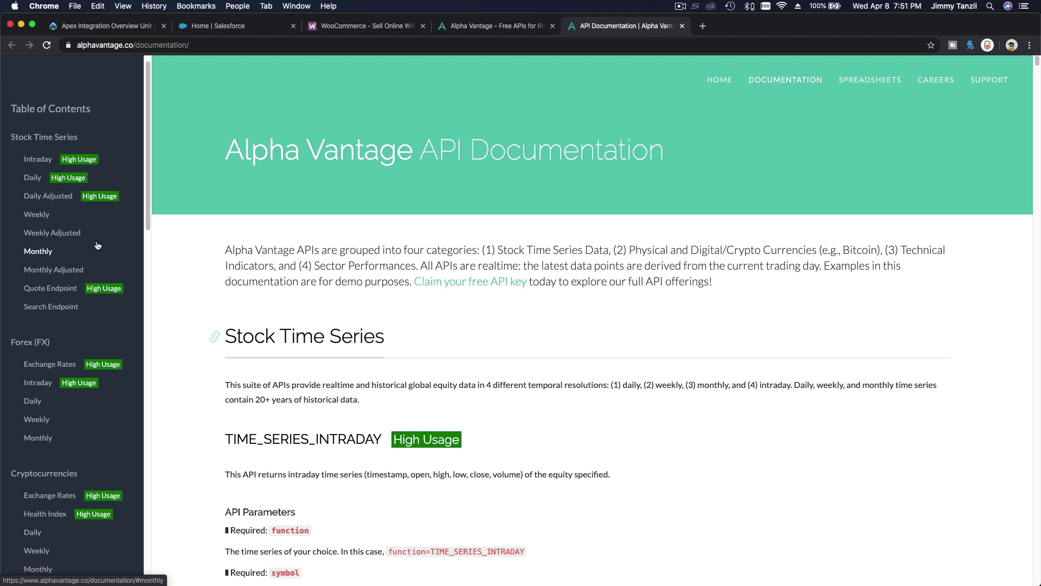
scroll(98, 245, "down", 6)
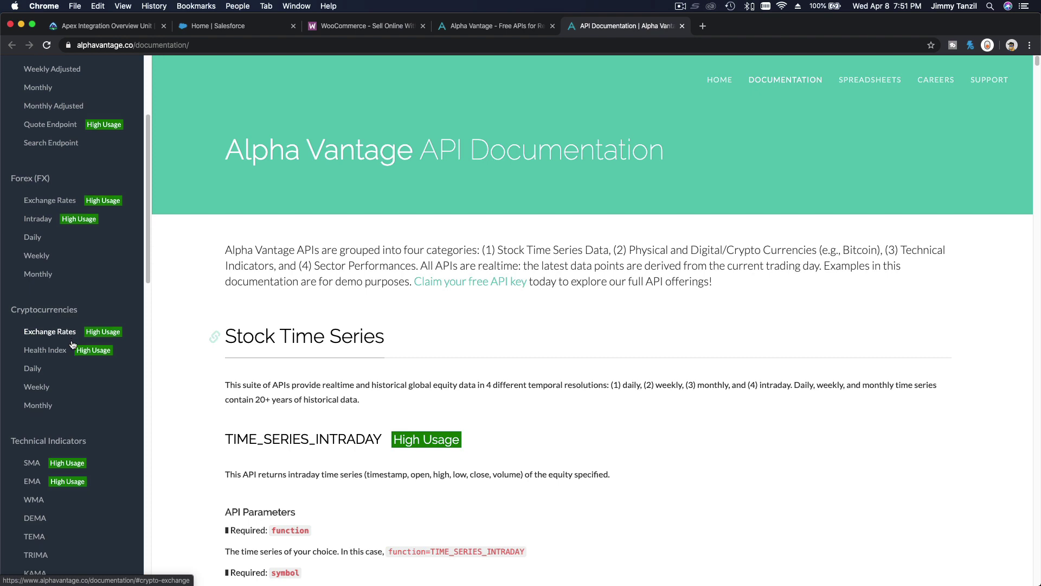
scroll(72, 345, "up", 3)
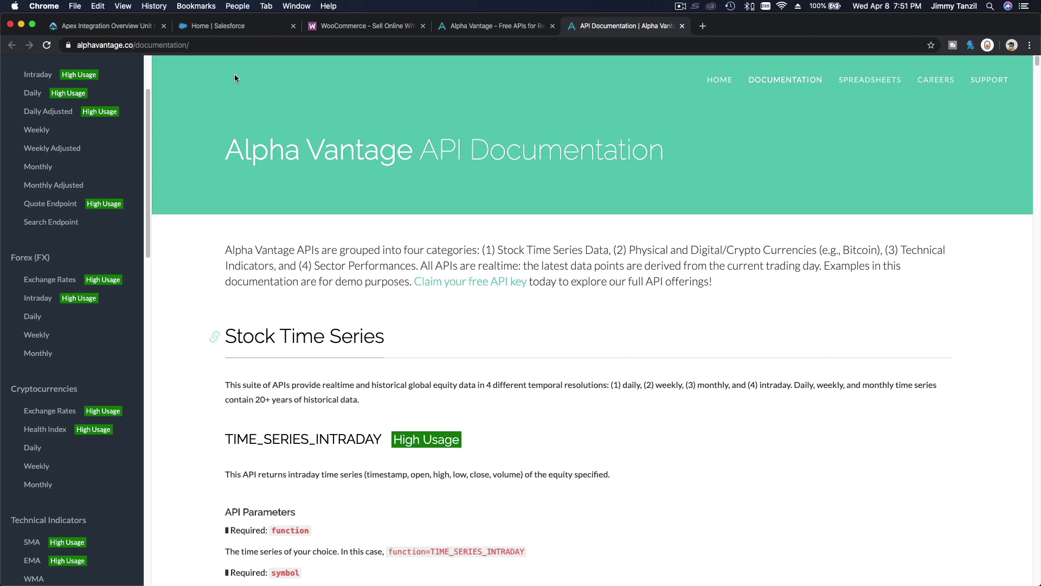
left_click(198, 25)
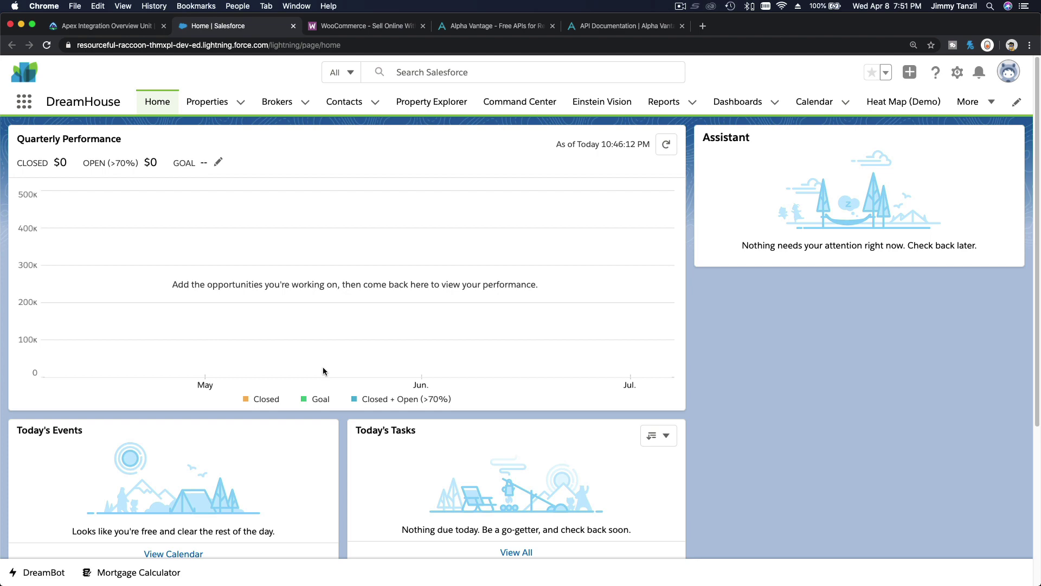
Return to the Apex Integration Overview unit by way of the Alpha Vantage homepage
left_click(490, 26)
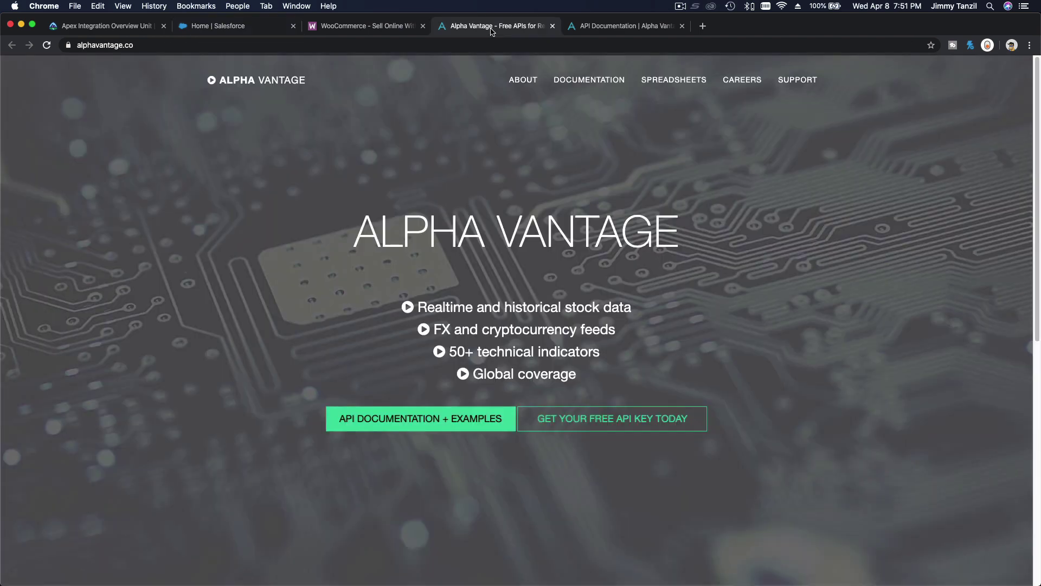
left_click(107, 27)
scroll(261, 247, "down", 1)
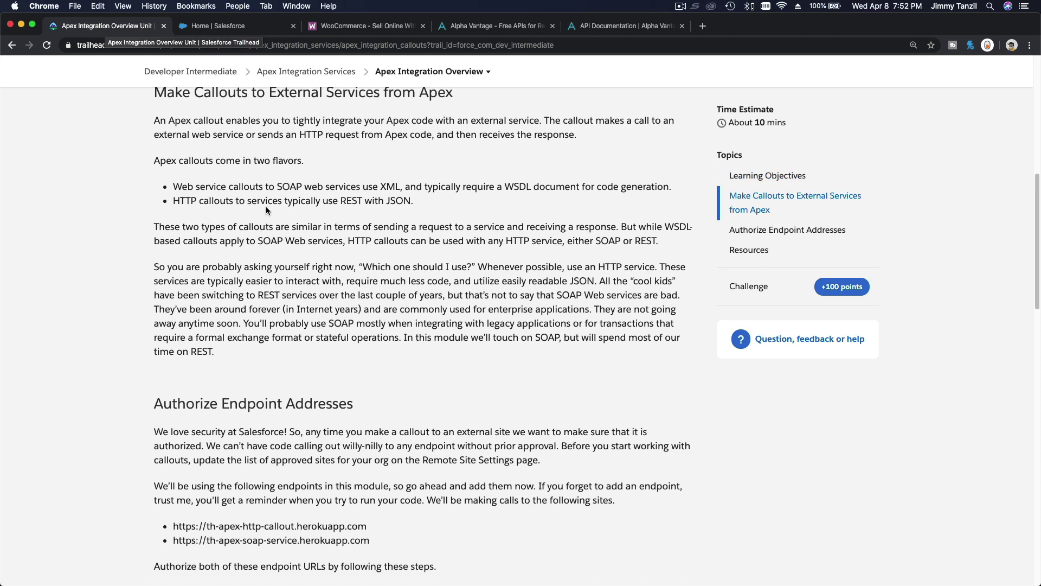
Highlight 'REST with JSON' in the HTTP callouts bullet, then scroll to the authorization steps
double_click(351, 200)
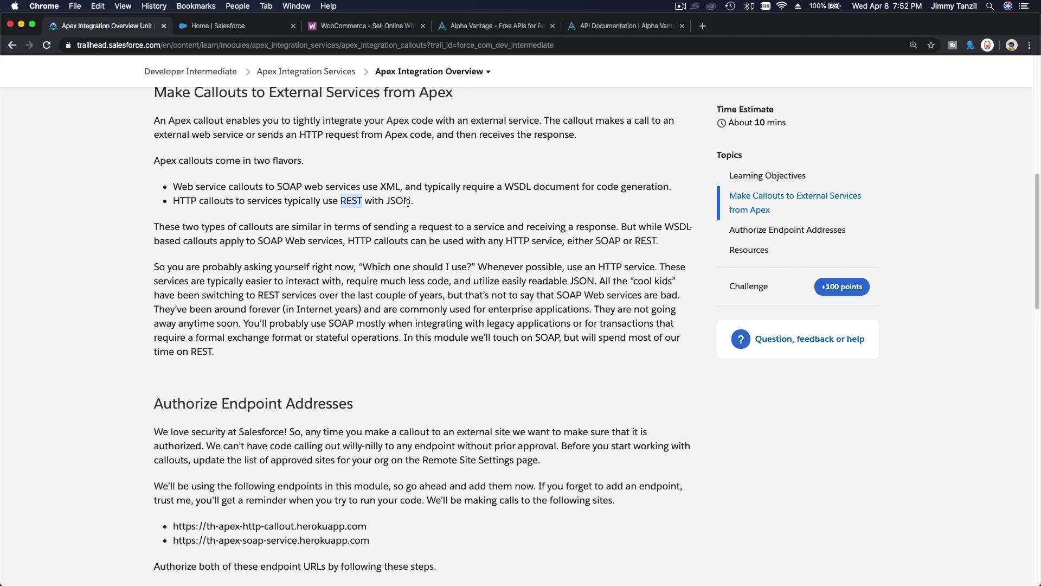
left_click(408, 202)
left_click_drag(342, 201, 411, 201)
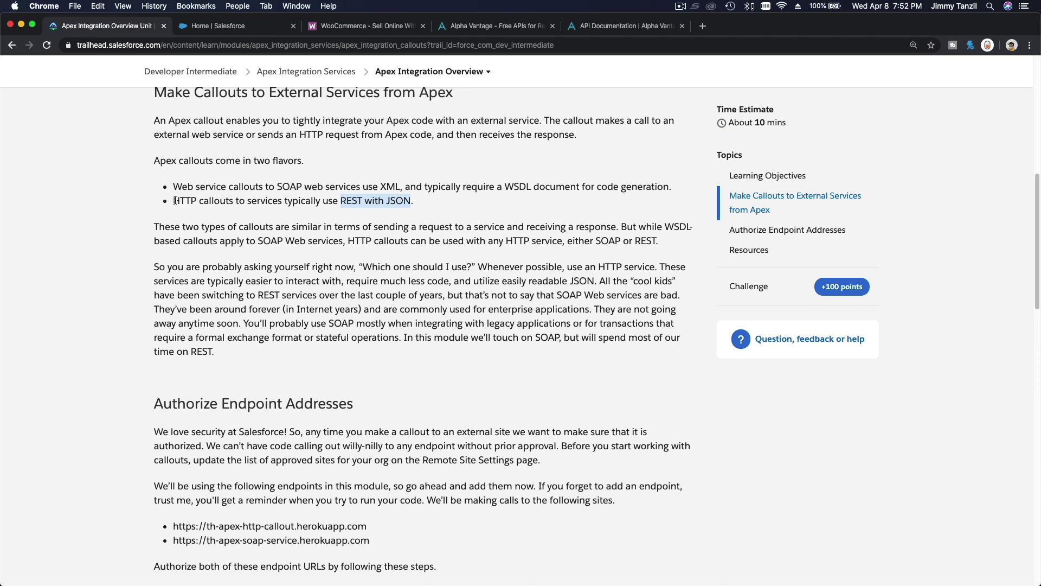
left_click(468, 214)
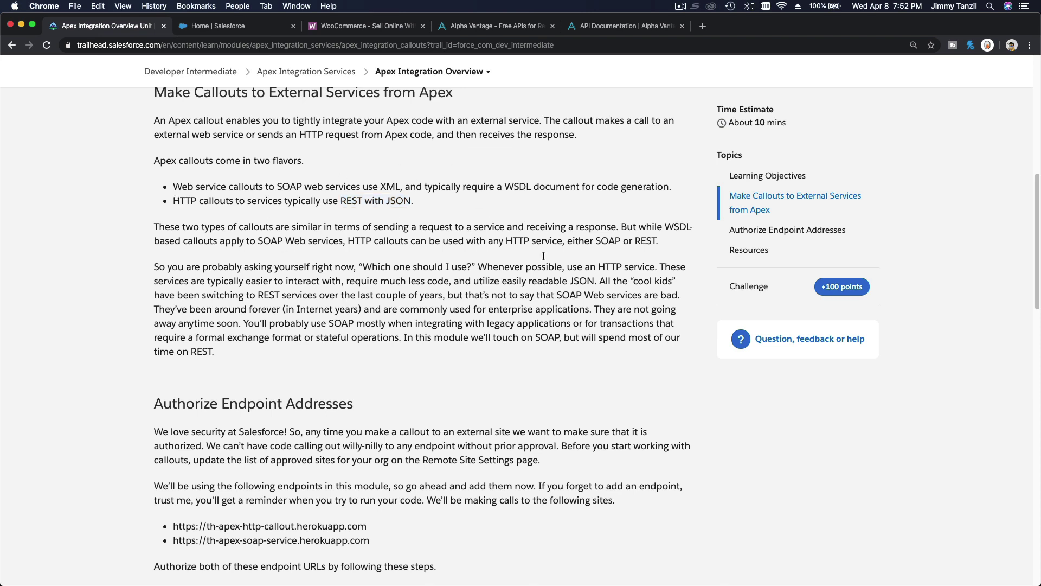
scroll(504, 244, "down", 1)
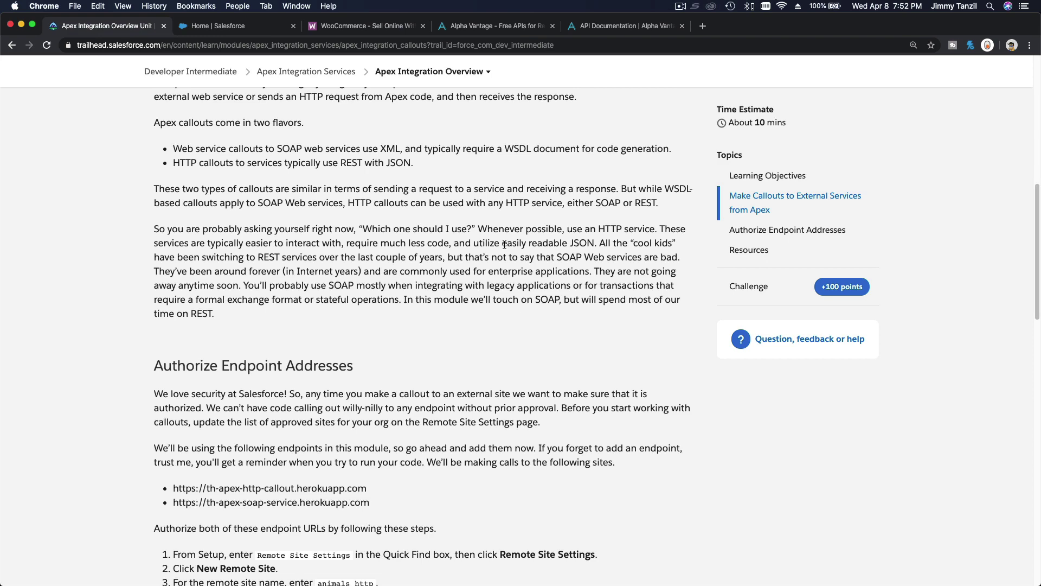
scroll(504, 244, "down", 5)
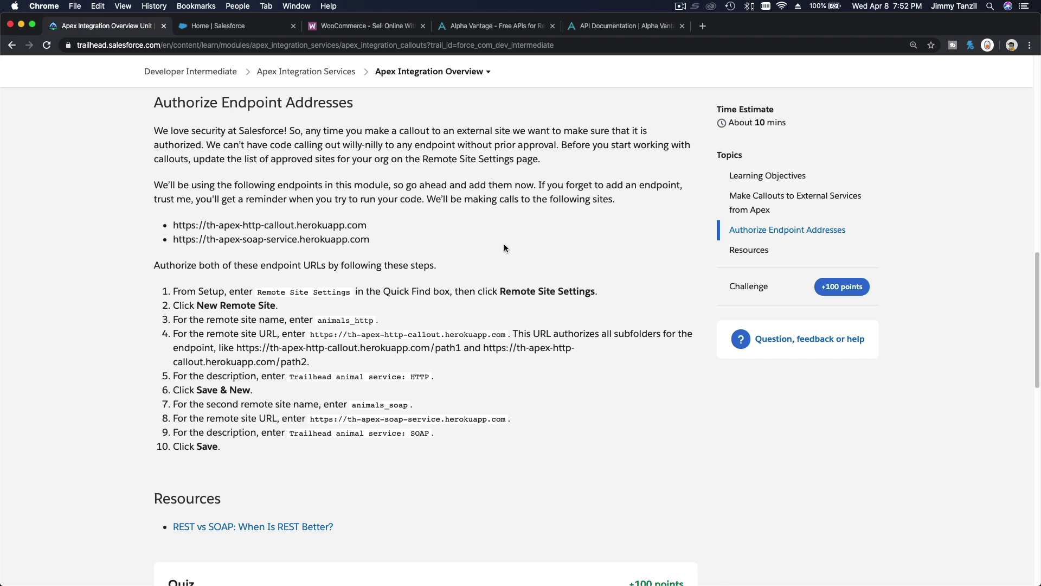
scroll(503, 248, "down", 1)
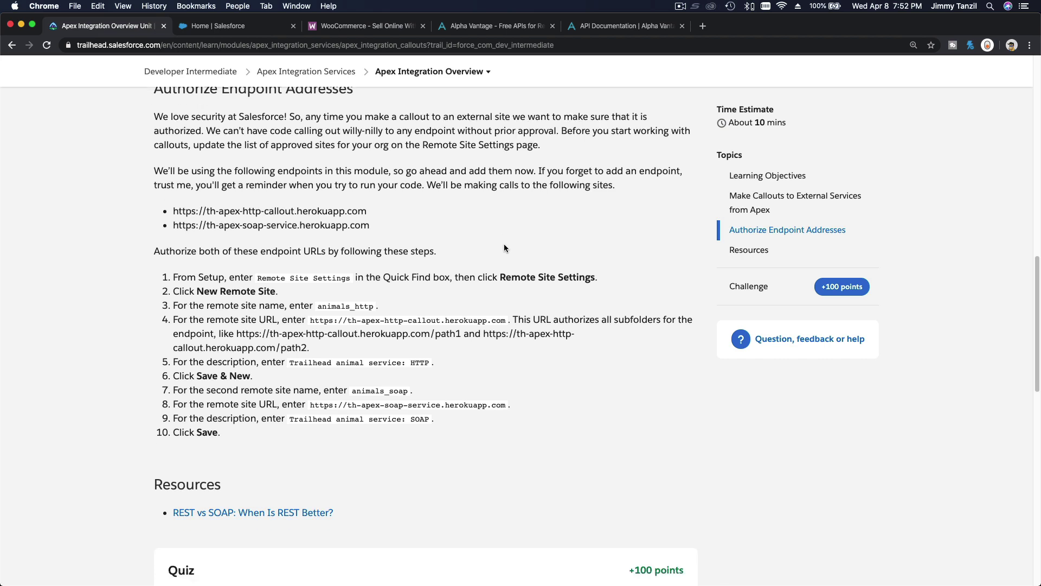
scroll(503, 247, "up", 1)
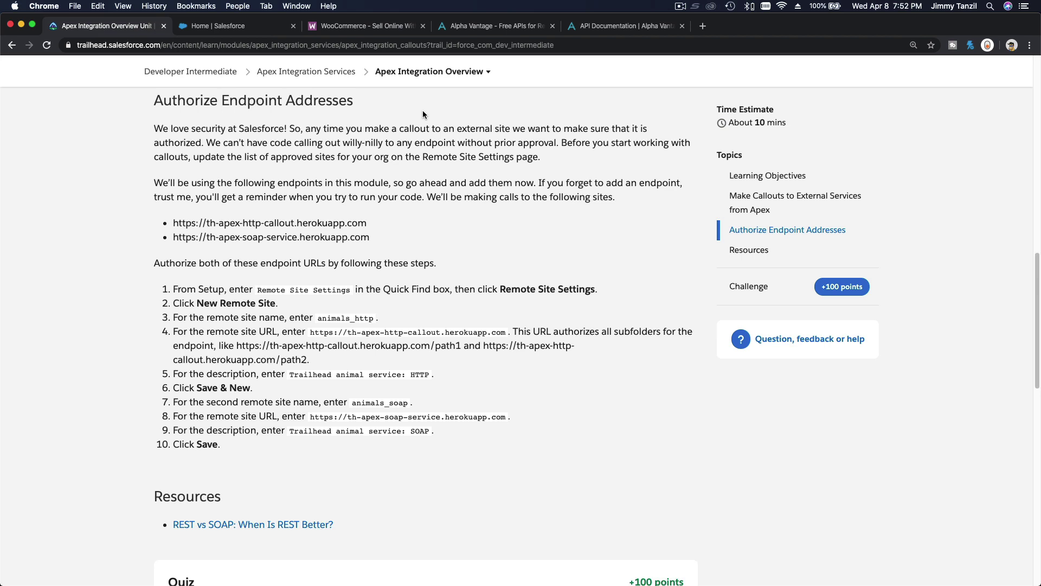
left_click(435, 73)
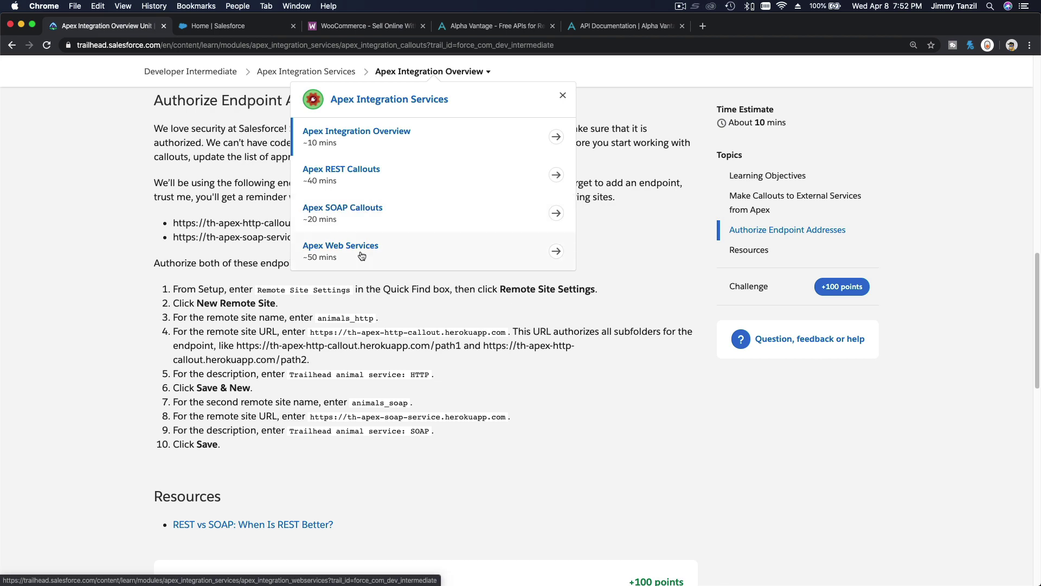
left_click(231, 228)
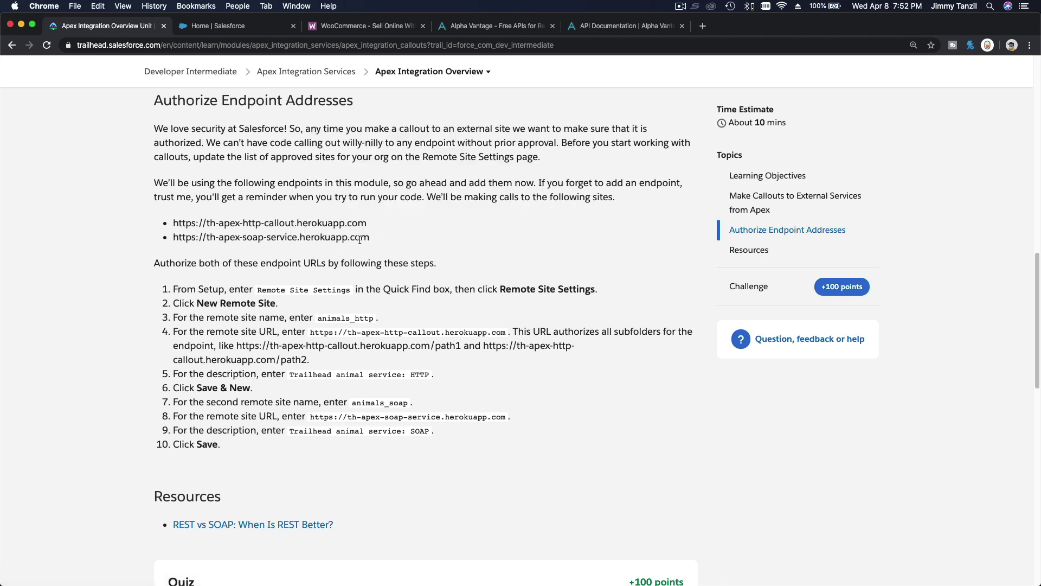
left_click_drag(378, 235, 189, 224)
left_click(197, 215)
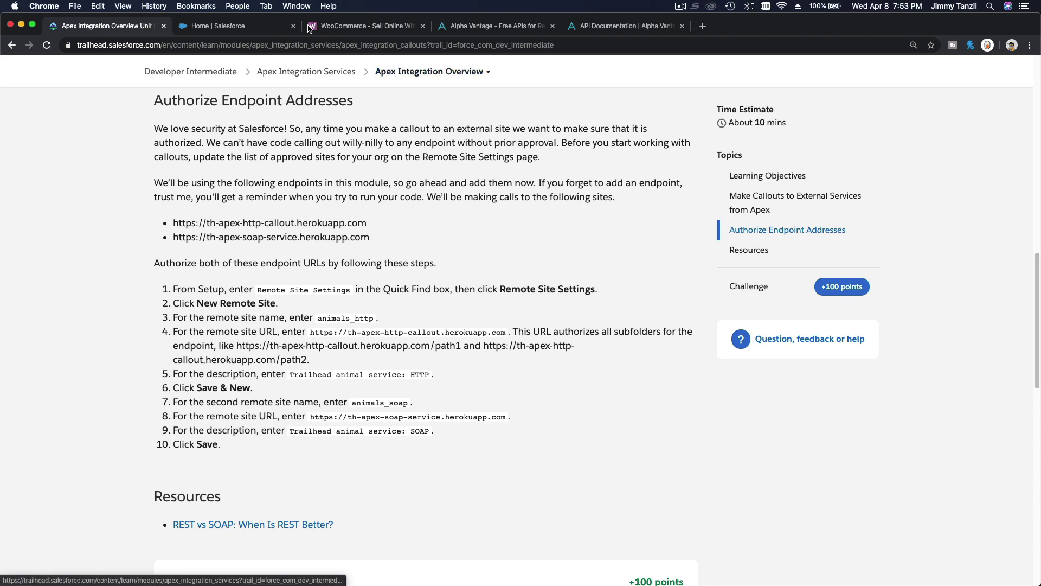
Close the WooCommerce and Alpha Vantage pages, leaving only Salesforce and Trailhead
left_click(348, 32)
left_click(423, 26)
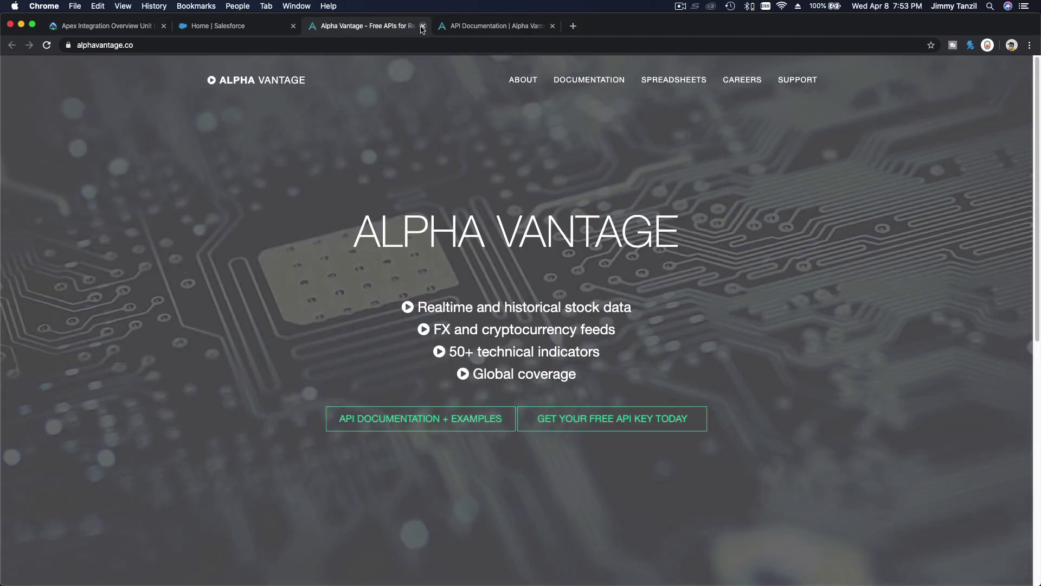
left_click(423, 26)
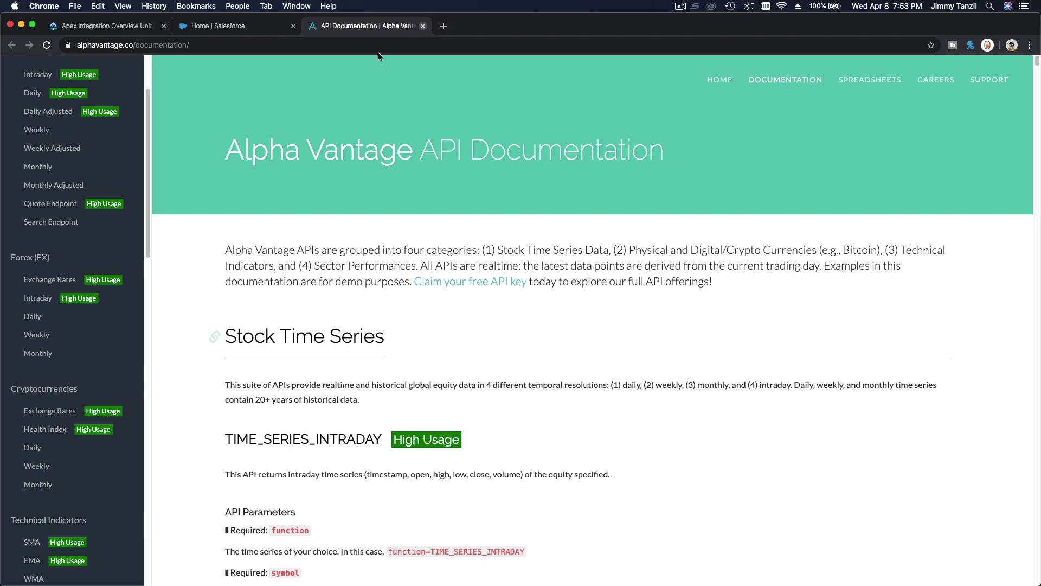
left_click(422, 26)
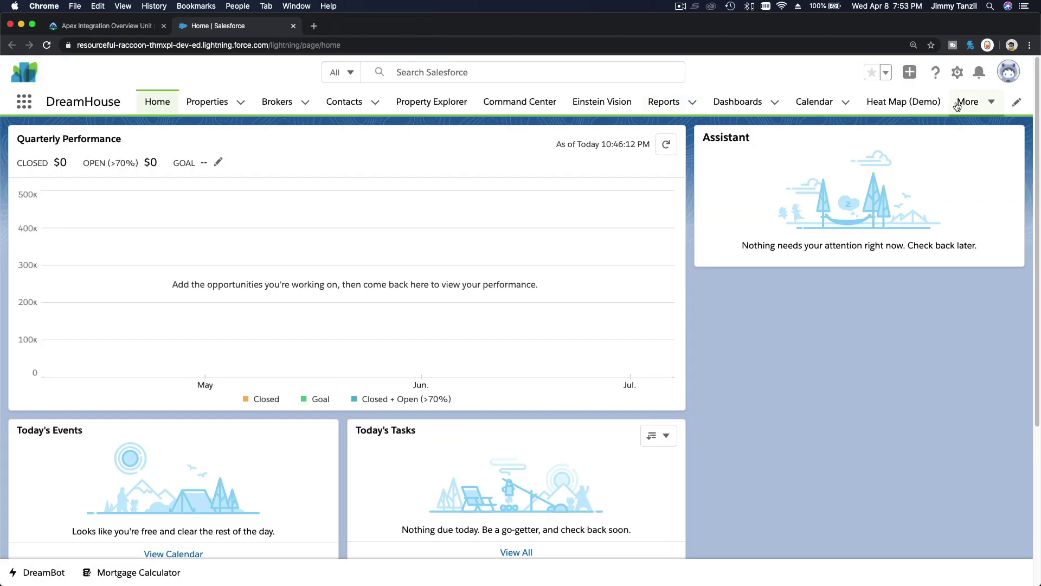
Open Setup, find Remote Site Settings via Quick Find 'remote', and start a New Remote Site
left_click(958, 78)
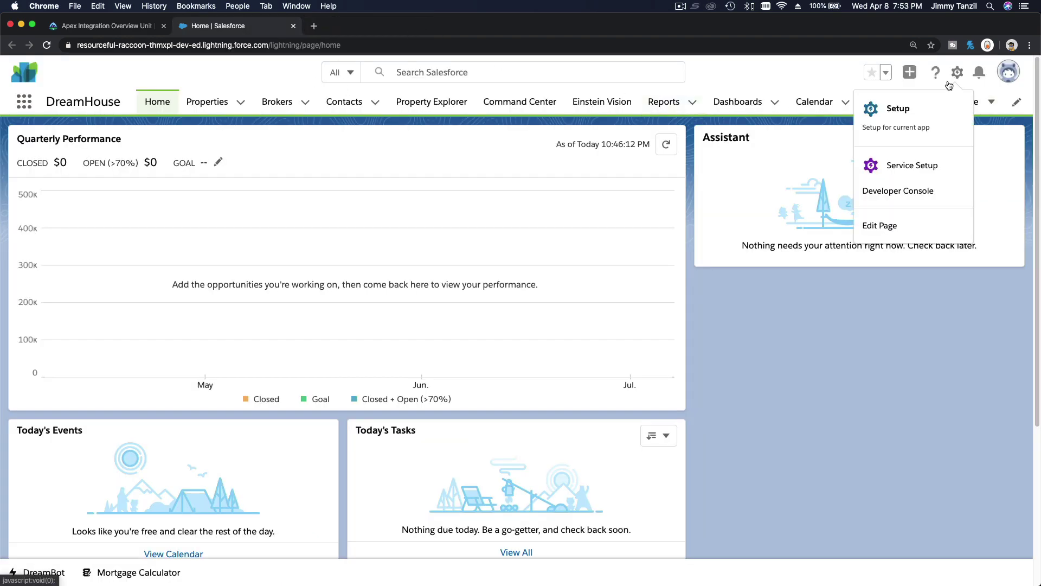
left_click(922, 106)
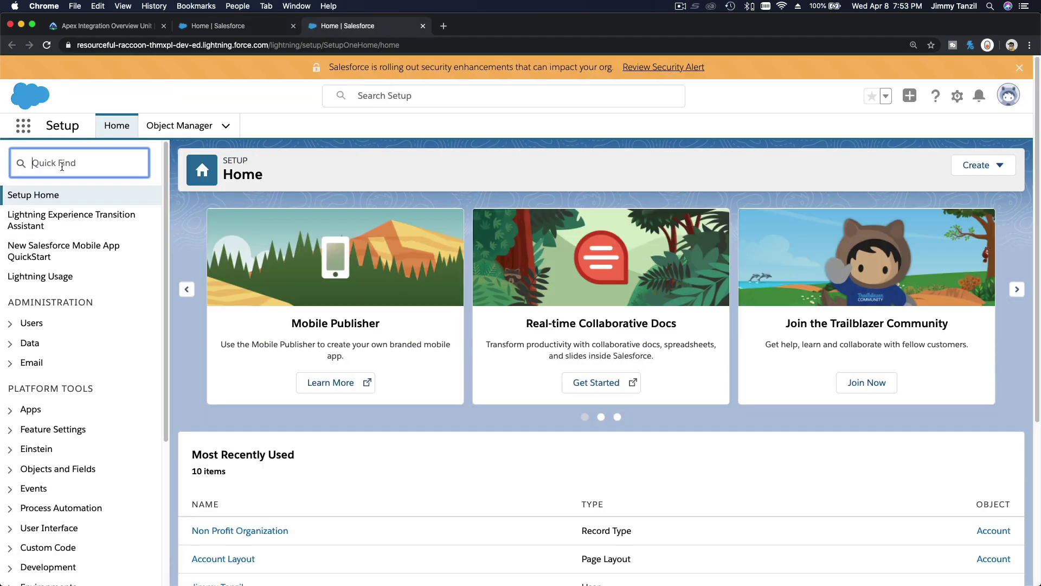
type("remote")
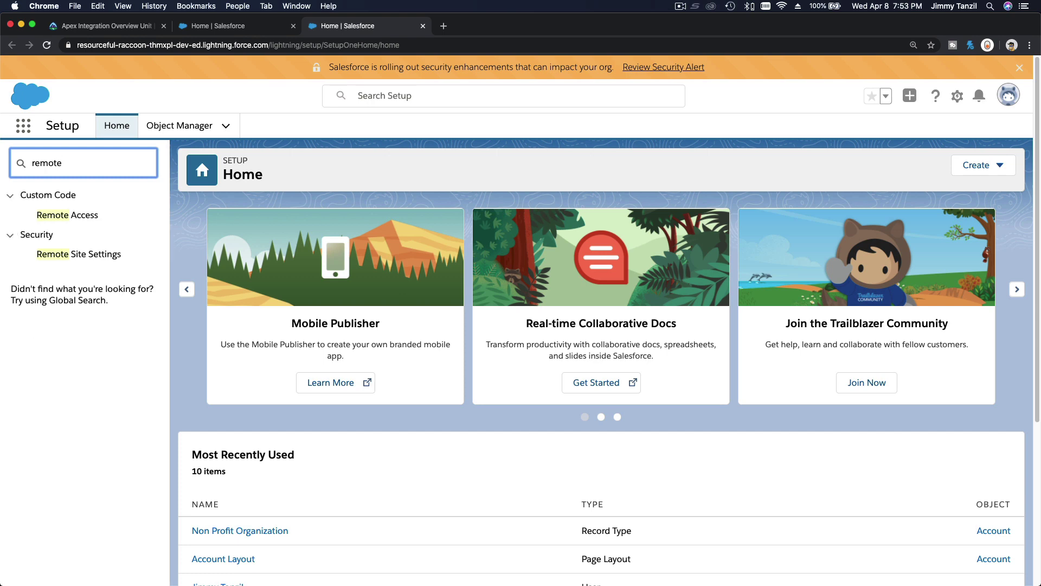
left_click(75, 256)
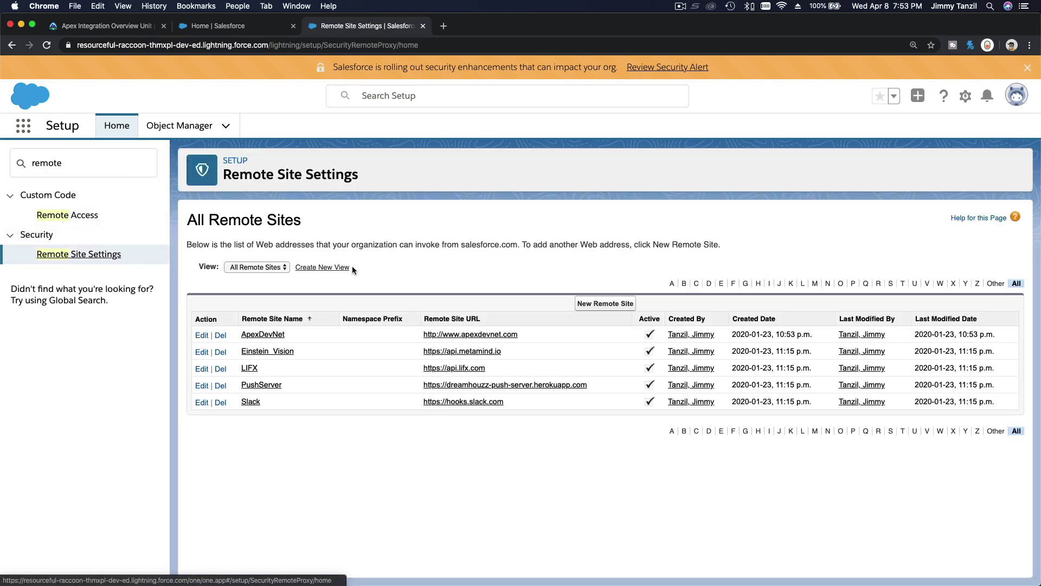
left_click(608, 303)
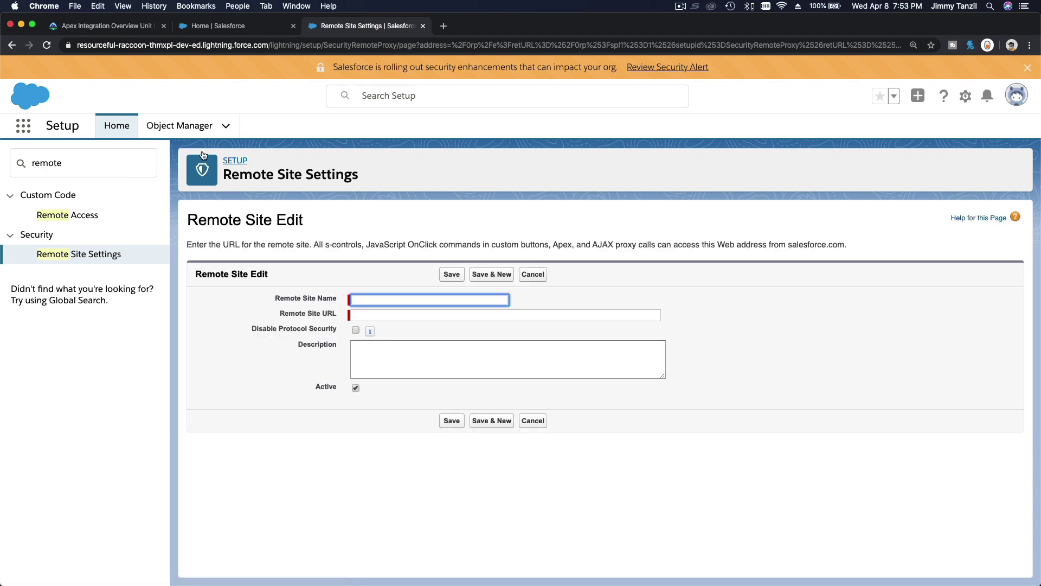
Copy animals_http from the Trailhead steps into the Remote Site Name field
left_click(79, 24)
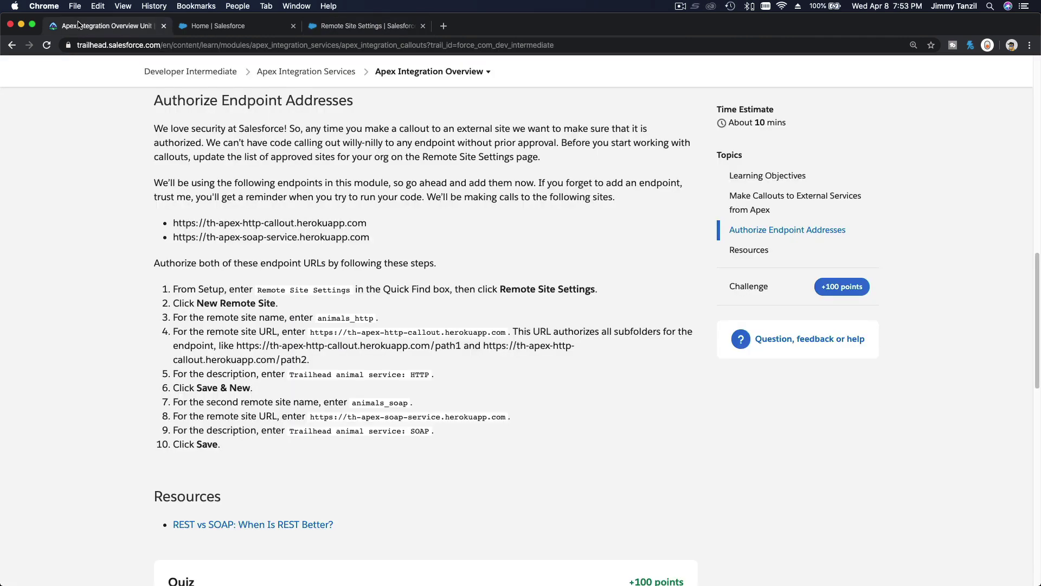
double_click(322, 317)
key("super+c")
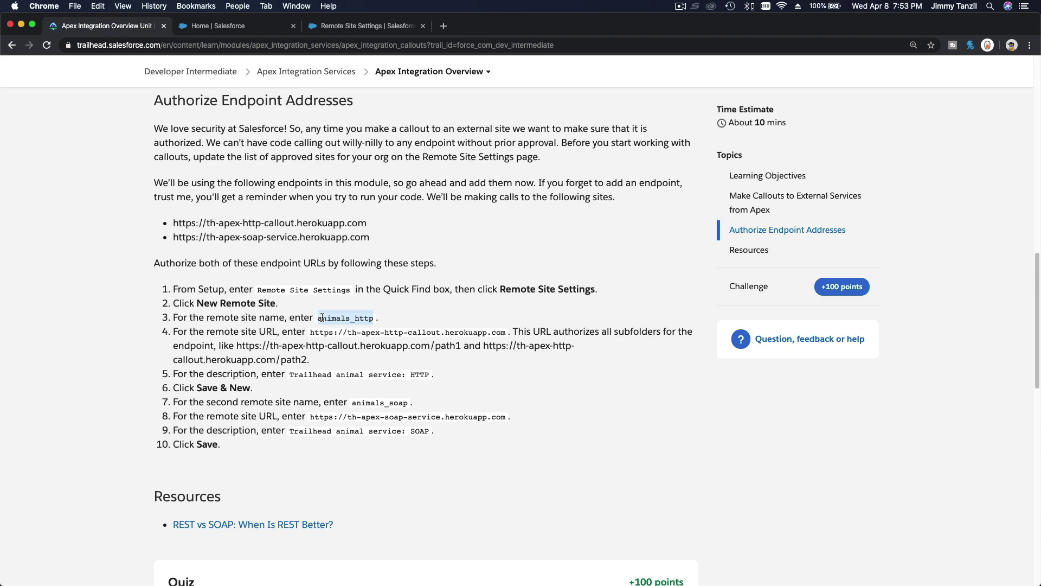
left_click(372, 26)
key("super+v")
key("Tab")
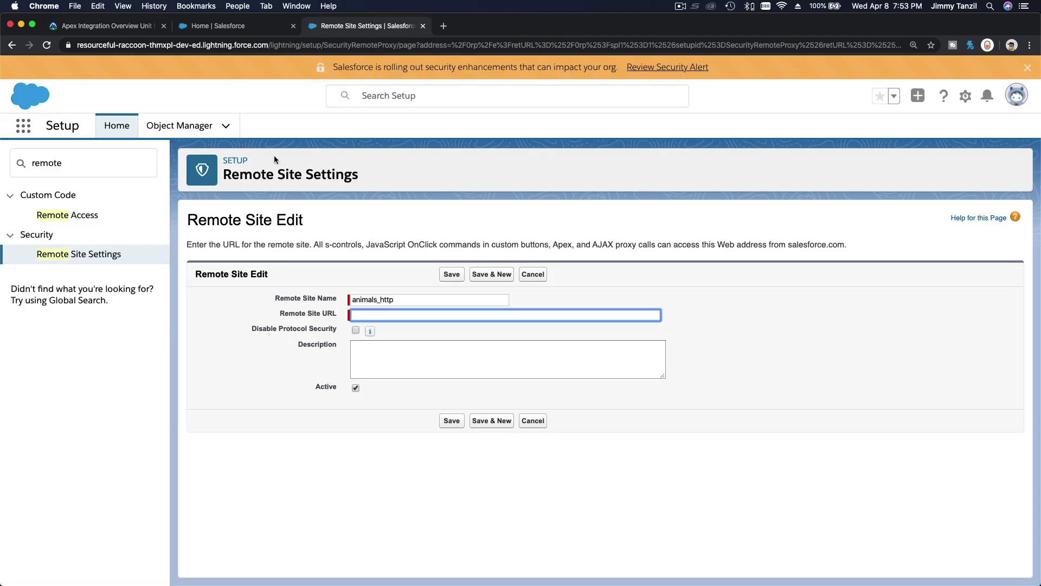
left_click(124, 26)
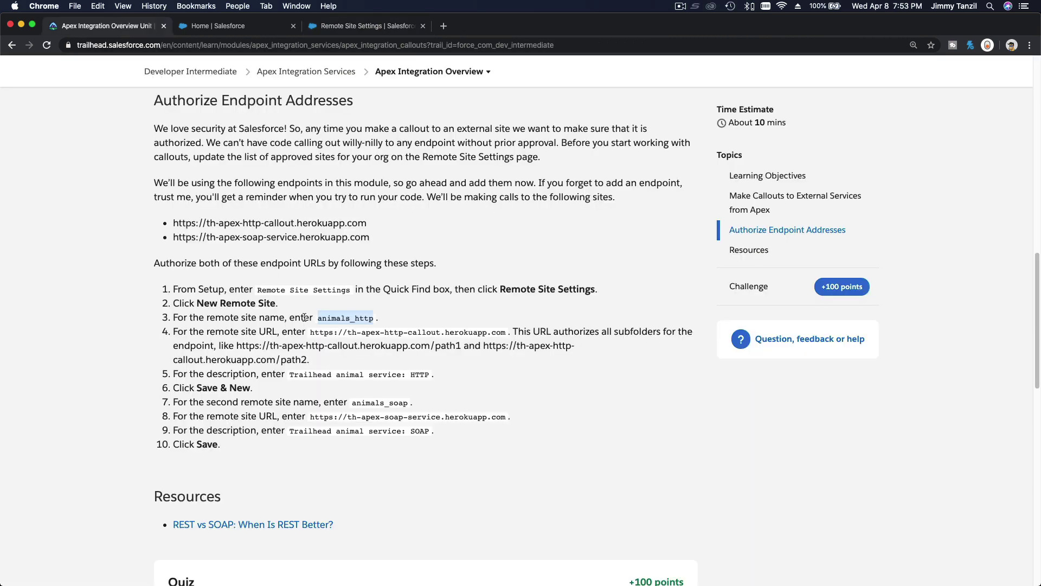
triple_click(330, 333)
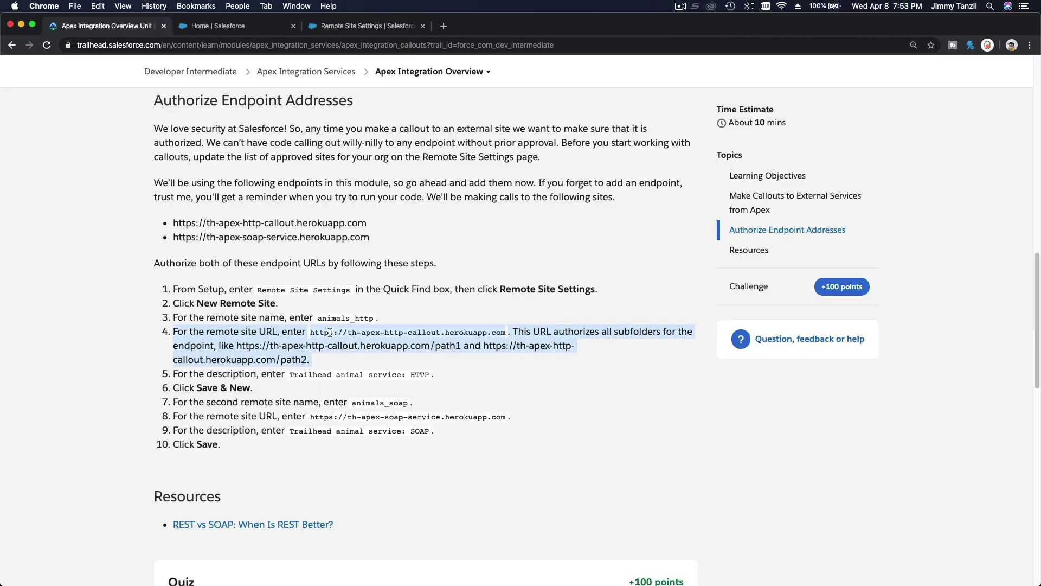
left_click(328, 332)
left_click_drag(311, 334, 502, 337)
key("super+c")
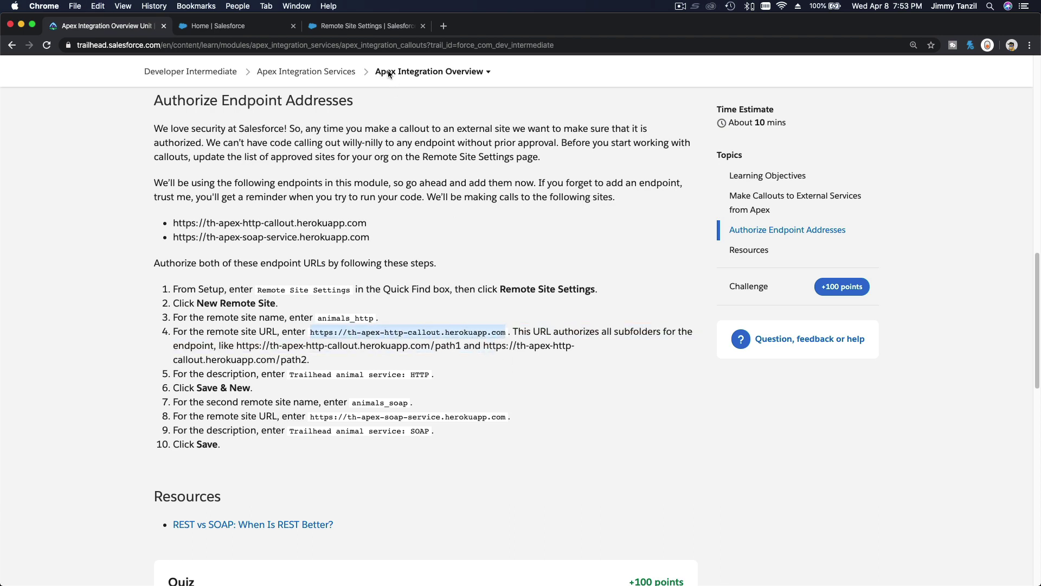
key("ctrl+Tab")
key("super+v")
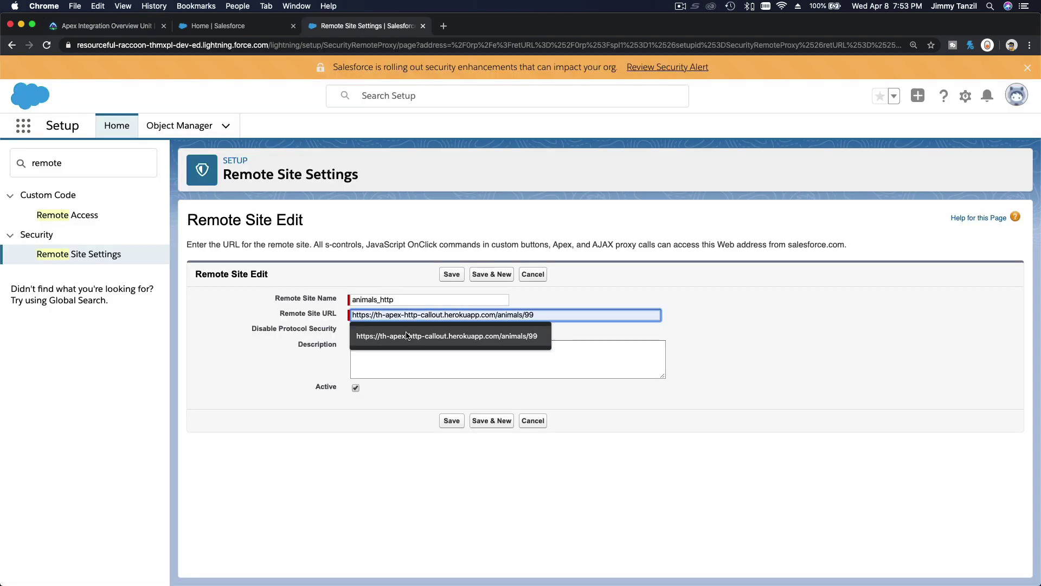
key("Escape")
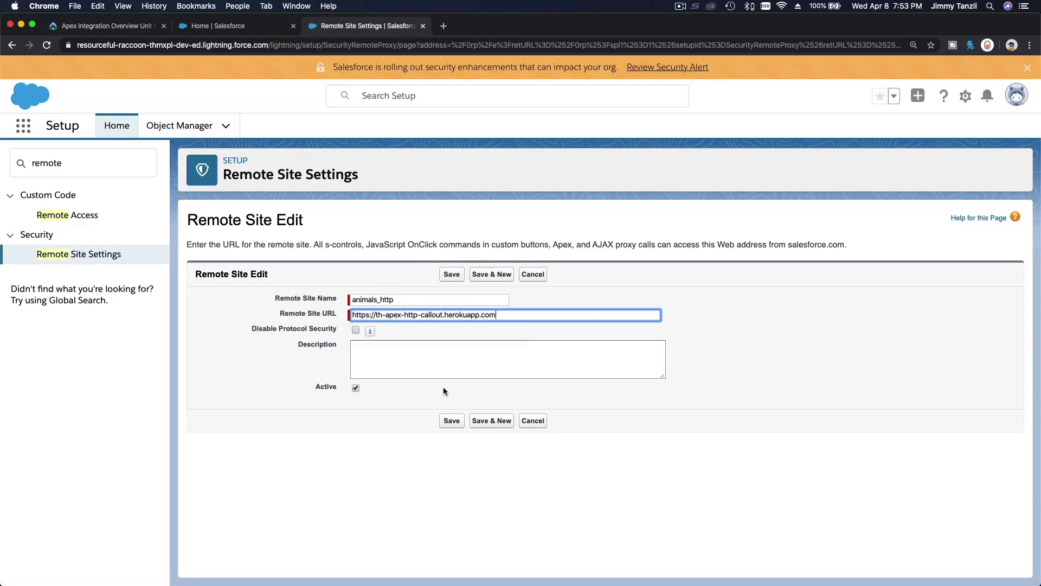
left_click(444, 386)
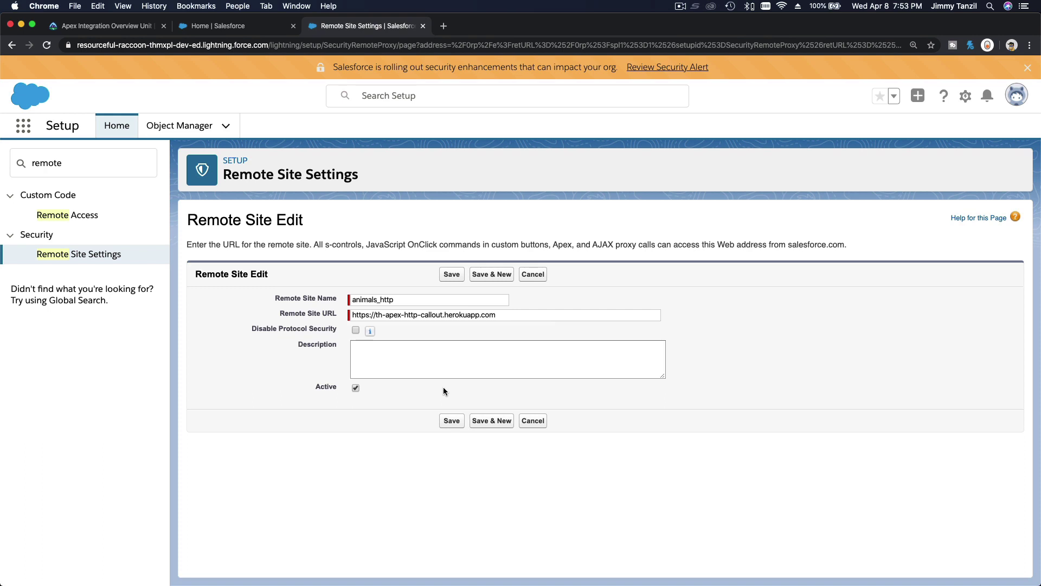
Save animals_http with Save & New, then paste the HTTP service description into the new form
left_click(486, 422)
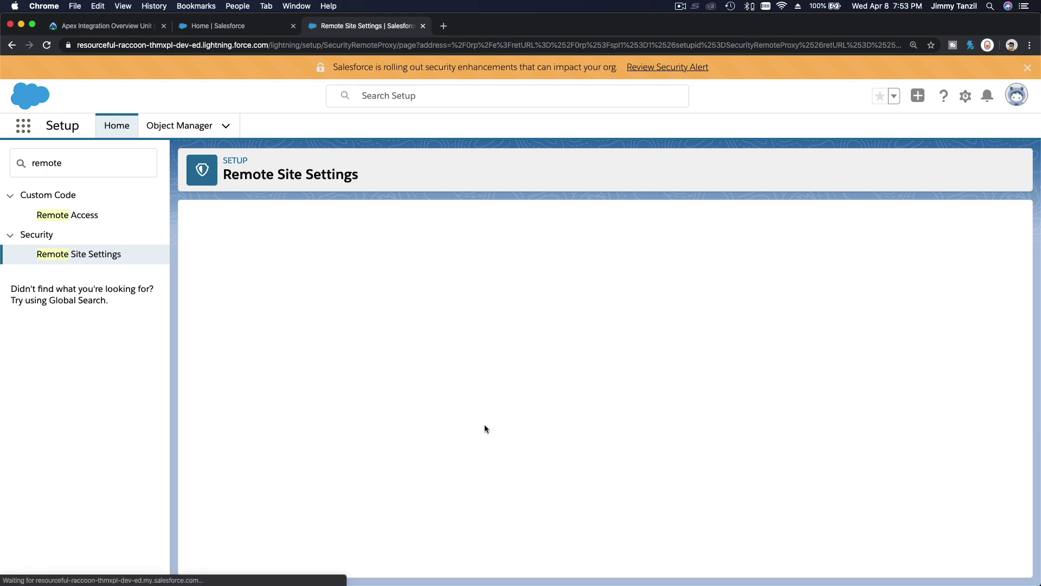
left_click(108, 28)
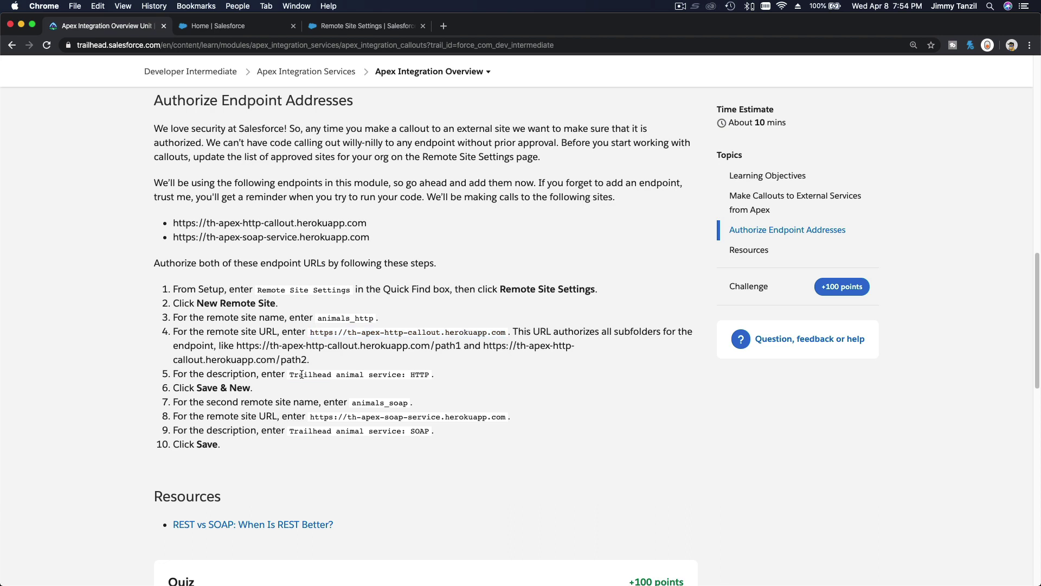
double_click(301, 374)
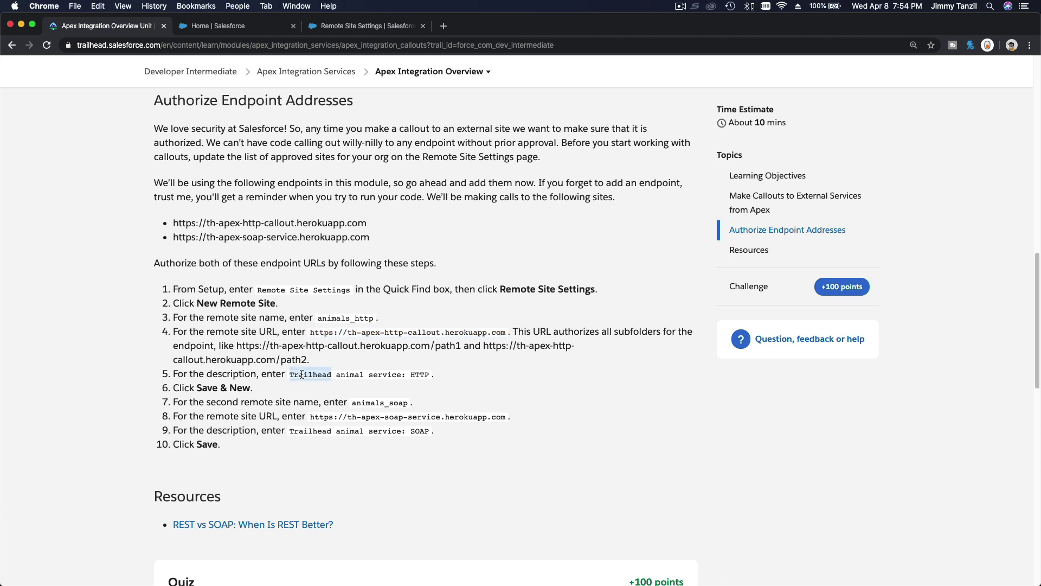
left_click(428, 374, "shift")
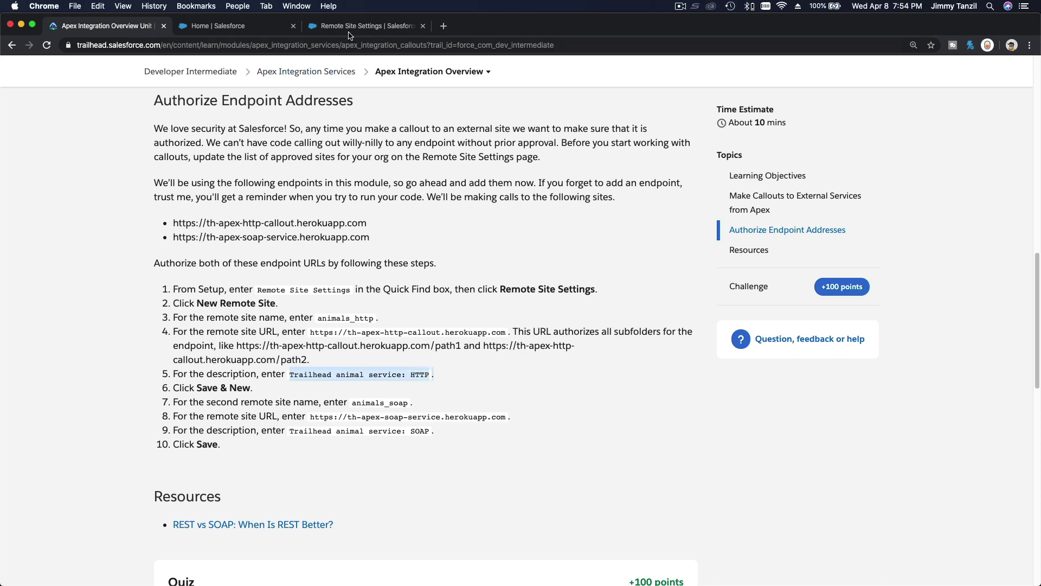
left_click(363, 25)
type("Trailhead animal service: HTTP.")
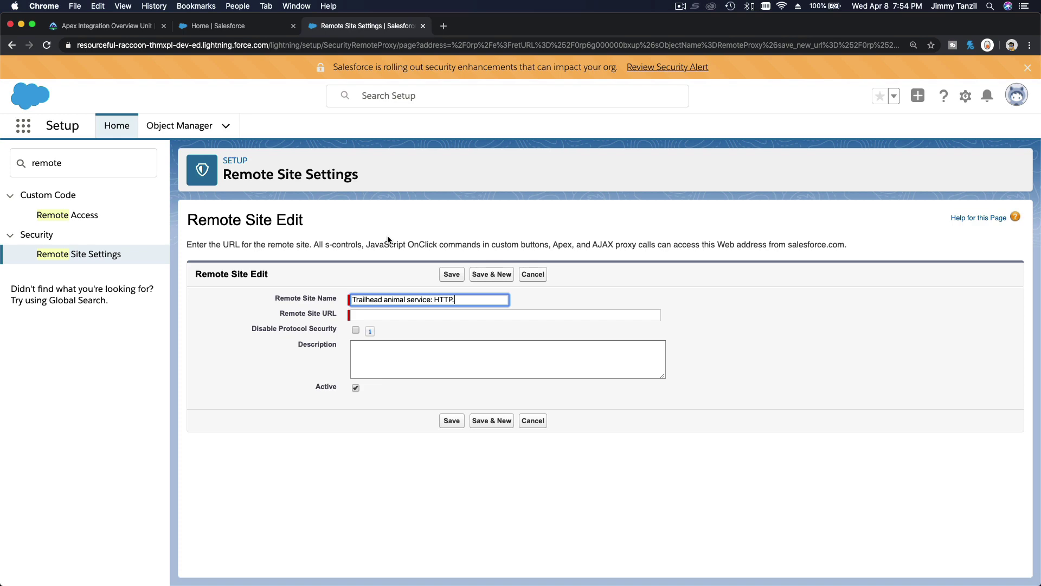
key("BackSpace")
key("Tab")
Copy animals_soap from the Trailhead steps and enter it as the Remote Site Name
left_click(114, 27)
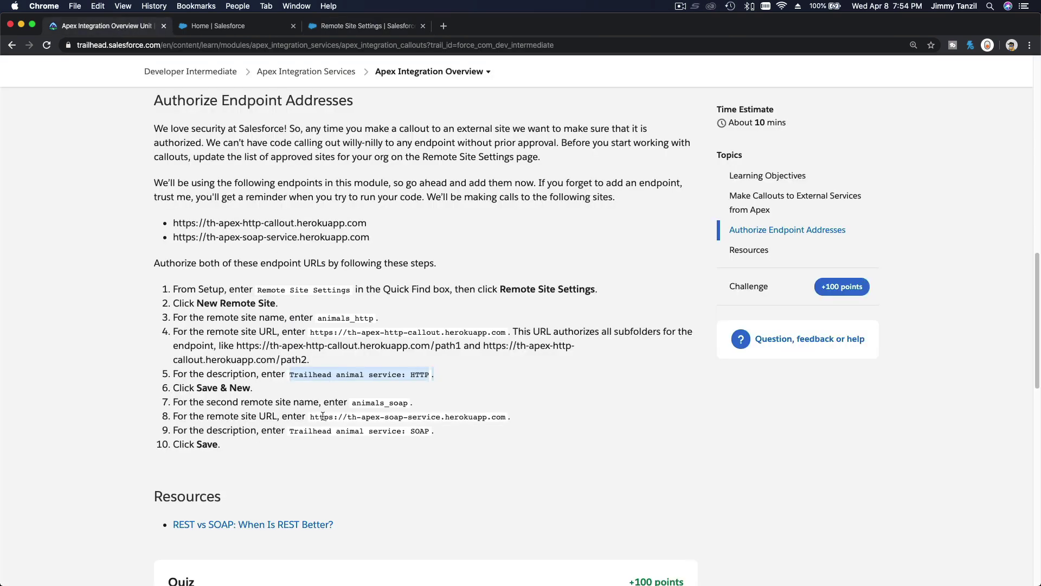
left_click_drag(312, 417, 505, 419)
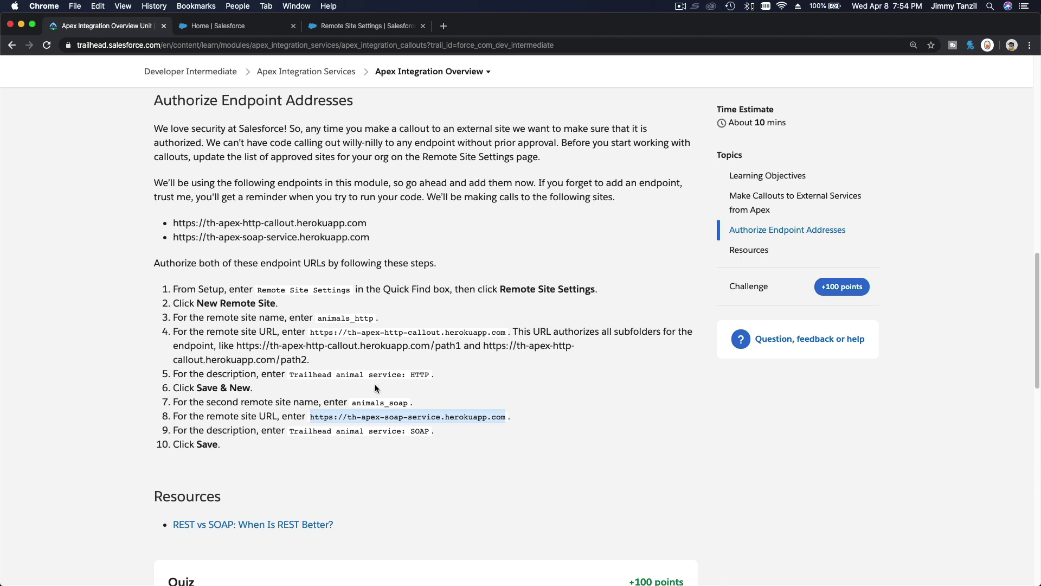
double_click(376, 402)
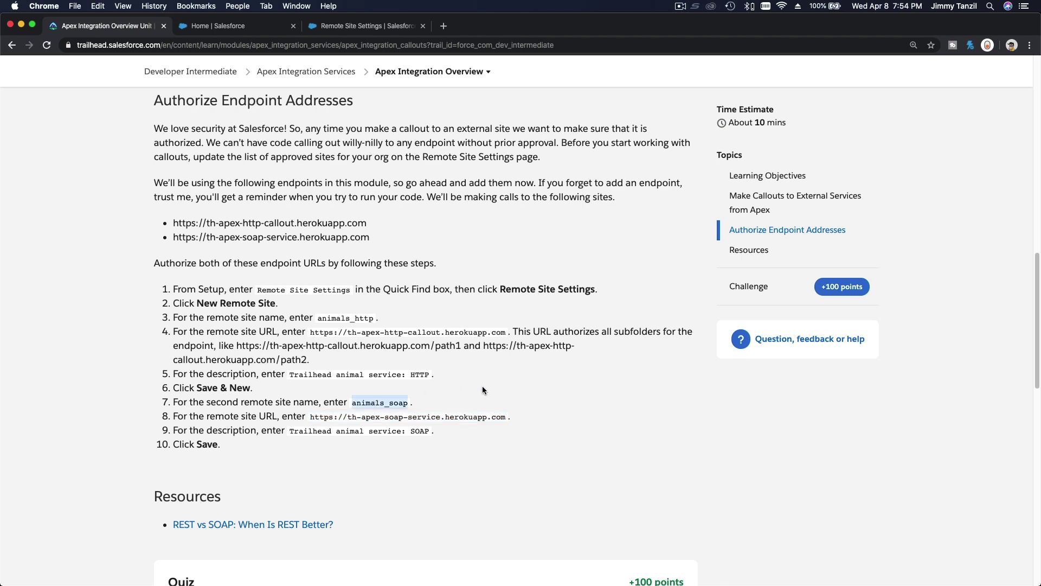
key("super+c")
left_click(337, 26)
triple_click(401, 299)
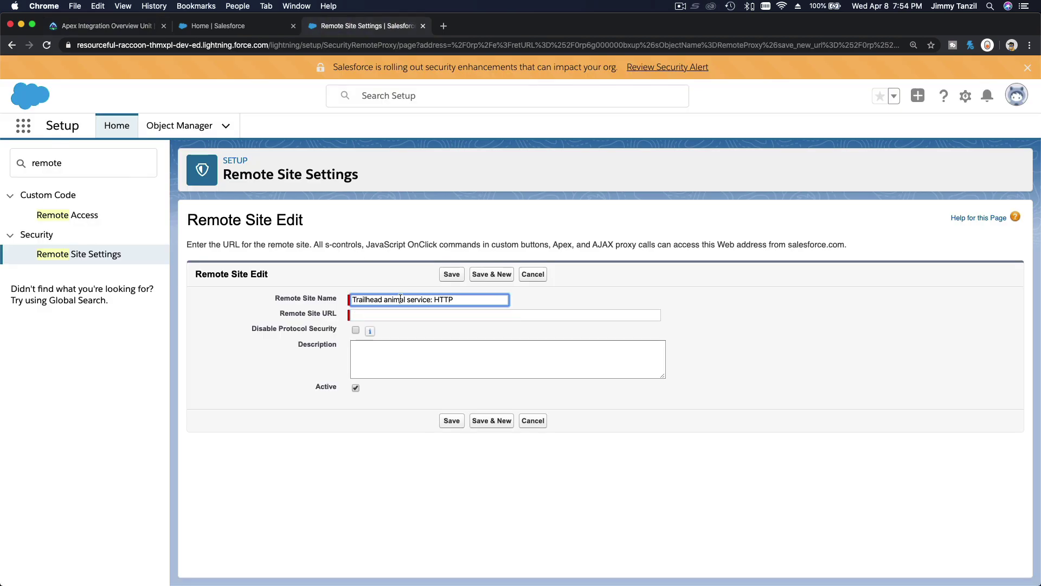
key("super+v")
key("Tab")
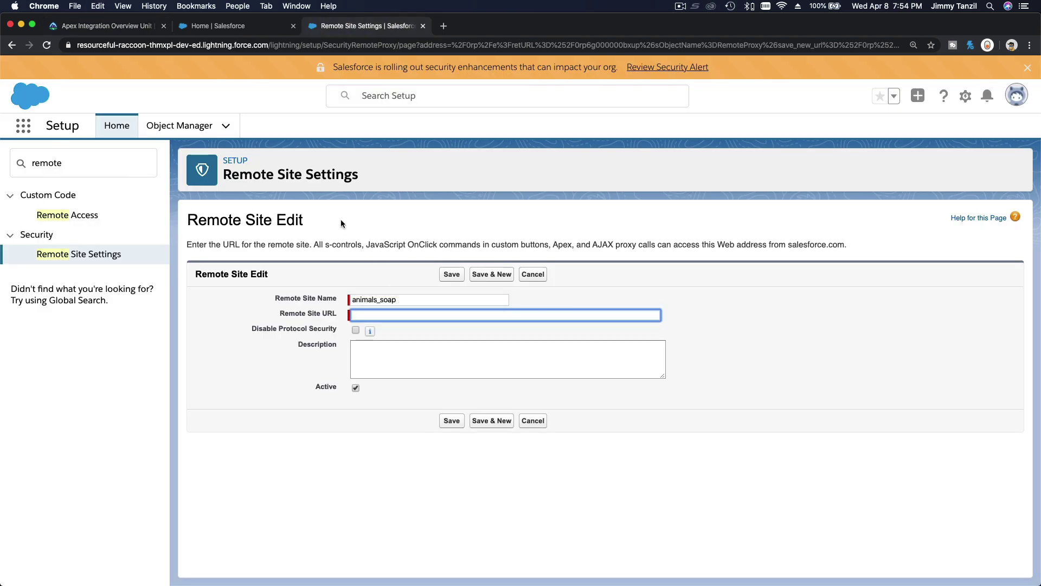
left_click(113, 28)
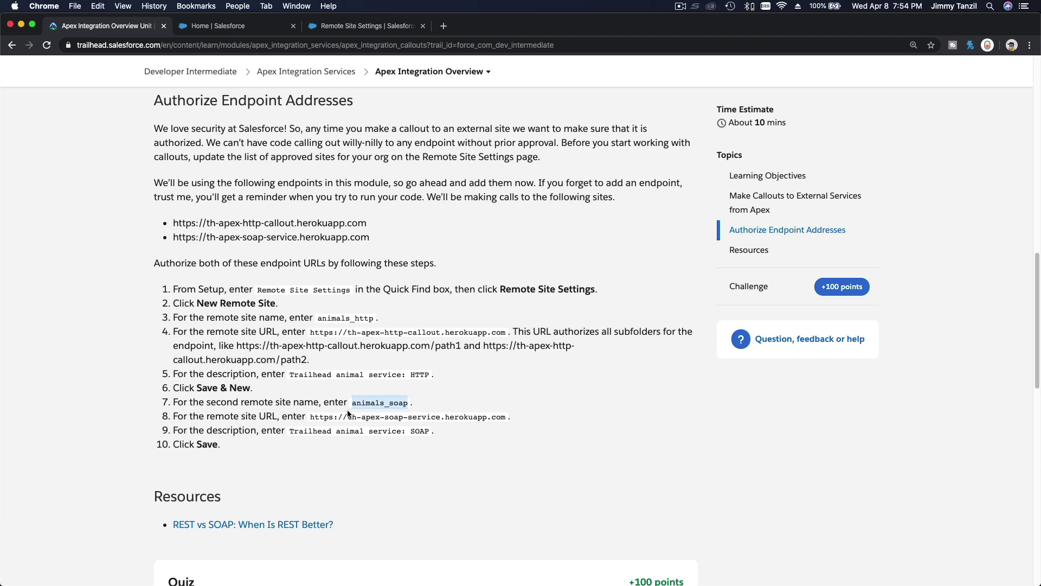
left_click(312, 417)
left_click_drag(311, 416, 506, 422)
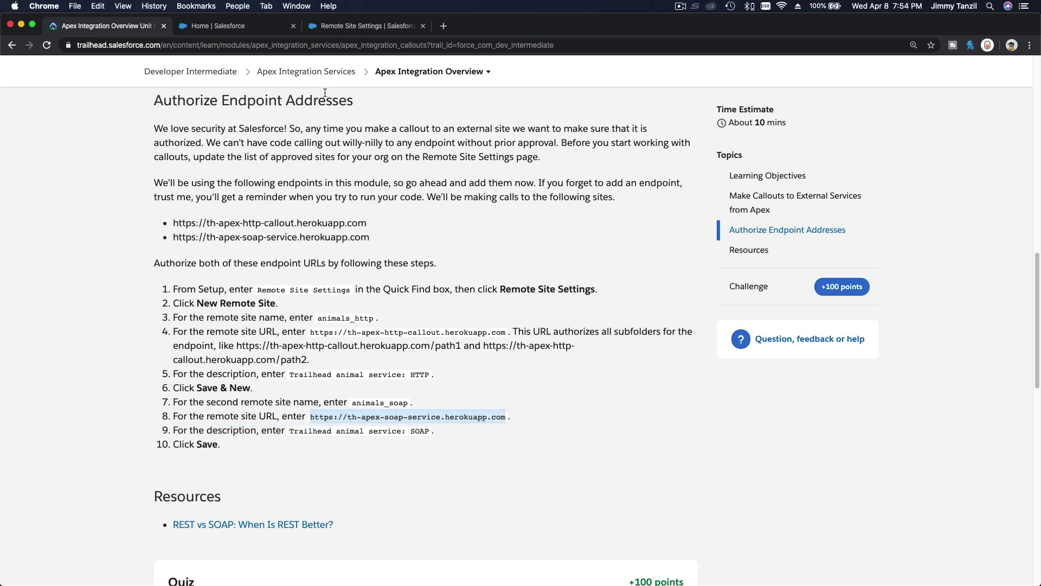
left_click(338, 26)
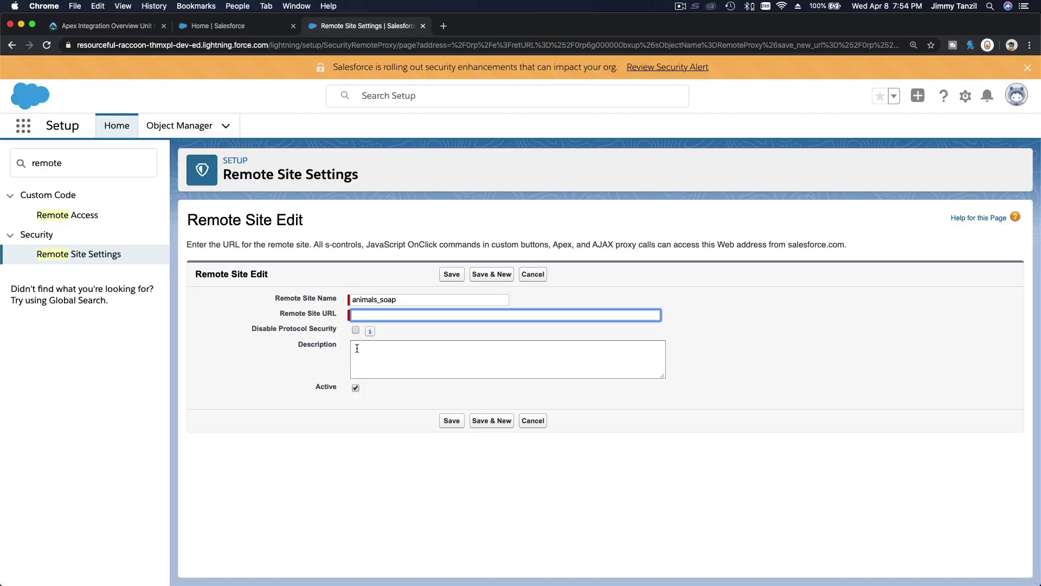
key("super+v")
left_click(379, 449)
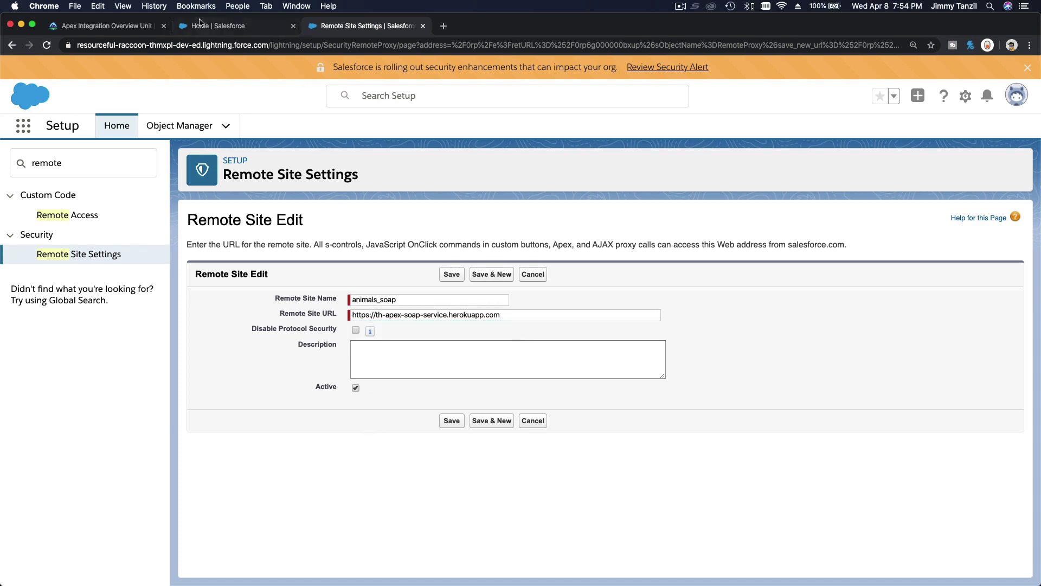
Add the description 'Trailhead animal service: SOAP' and save the animals_soap remote site
left_click(149, 25)
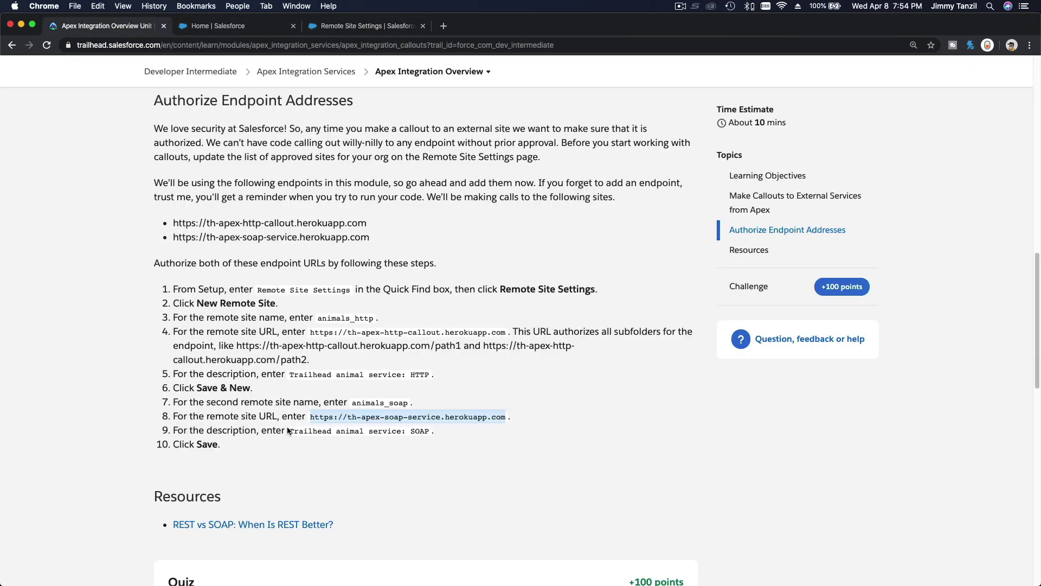
left_click_drag(290, 431, 432, 432)
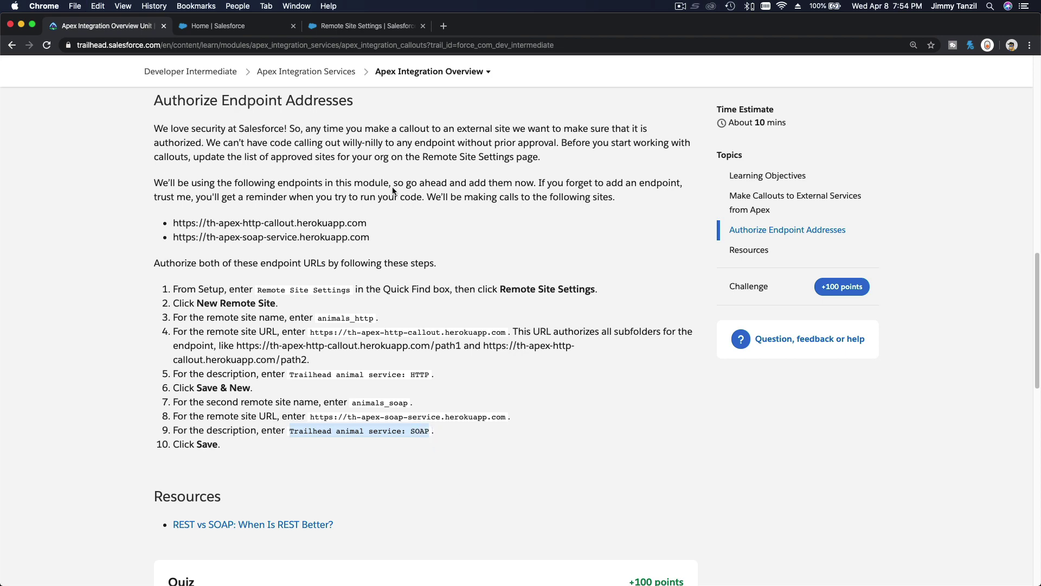
left_click(382, 27)
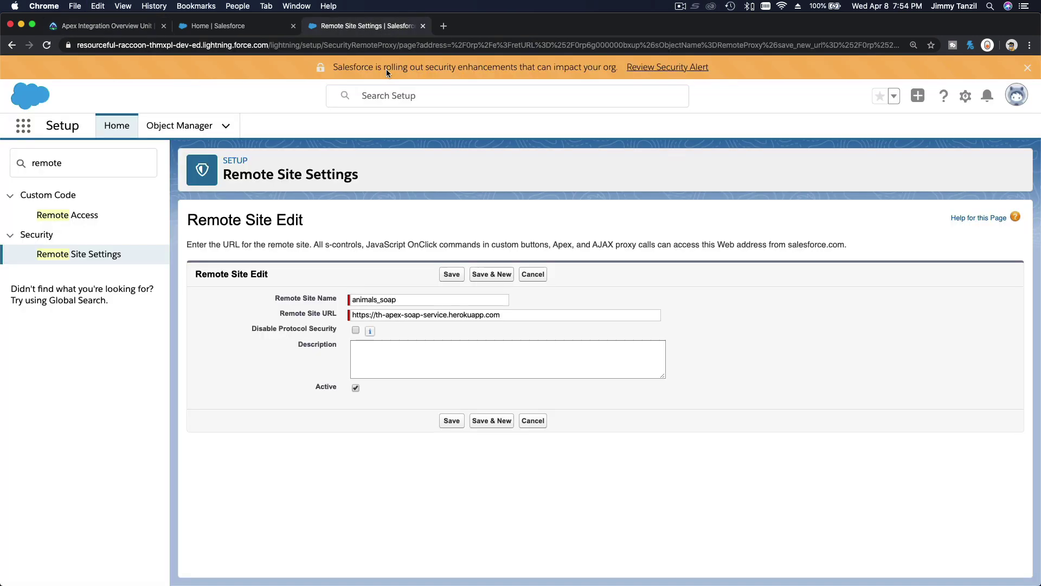
left_click(414, 353)
key("cmd+v")
left_click(445, 273)
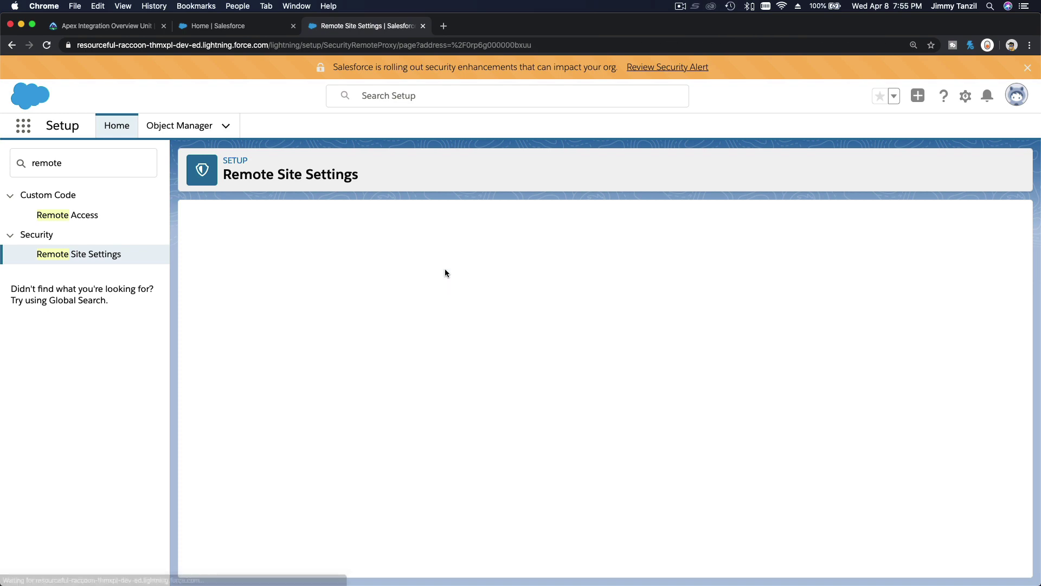
Copy the HTTP description from Trailhead into the animals_http remote site's Description and save it
left_click(85, 255)
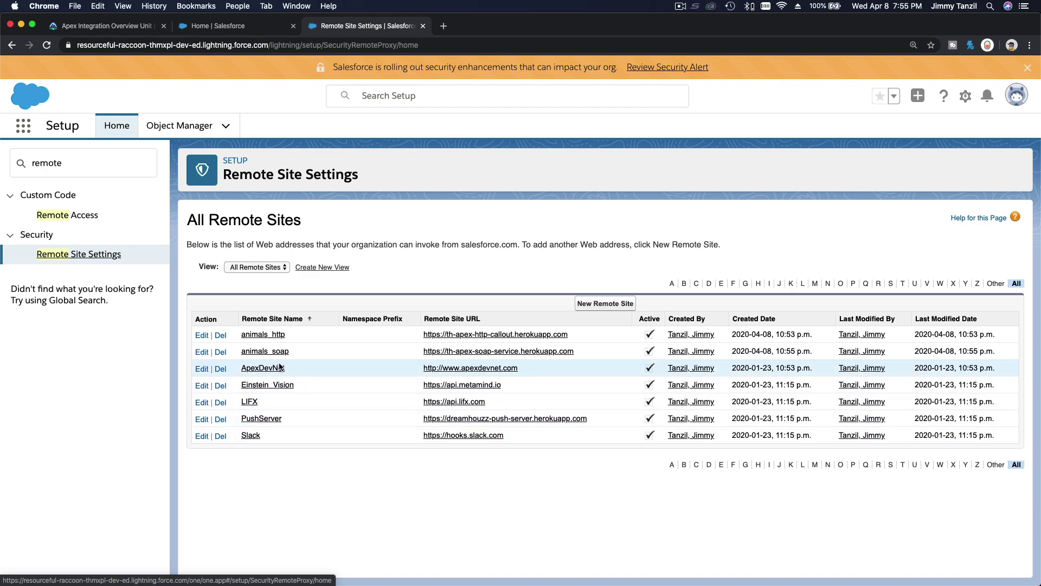
left_click(202, 335)
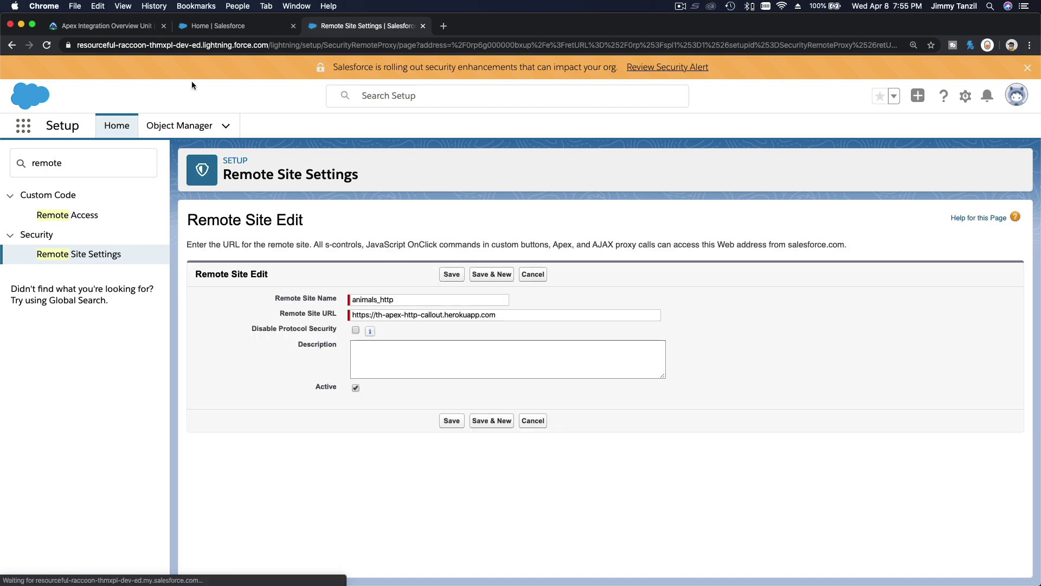
left_click(111, 30)
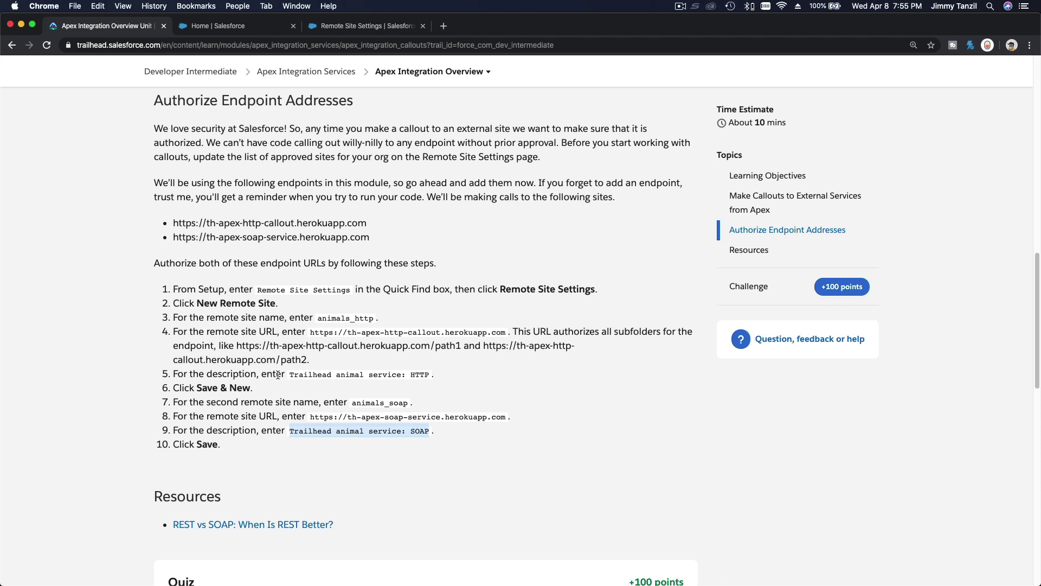
left_click_drag(288, 374, 429, 371)
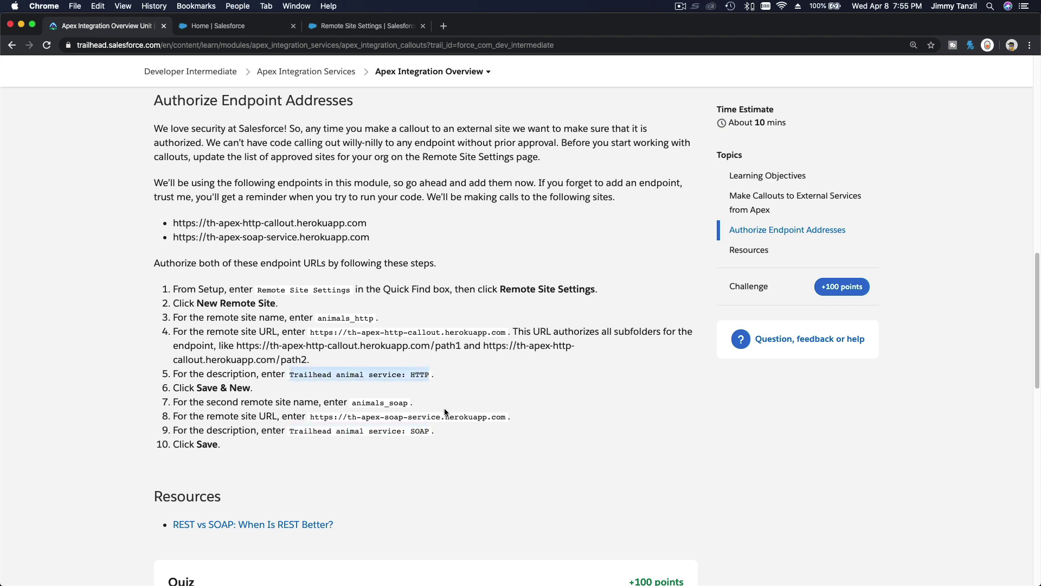
left_click(369, 27)
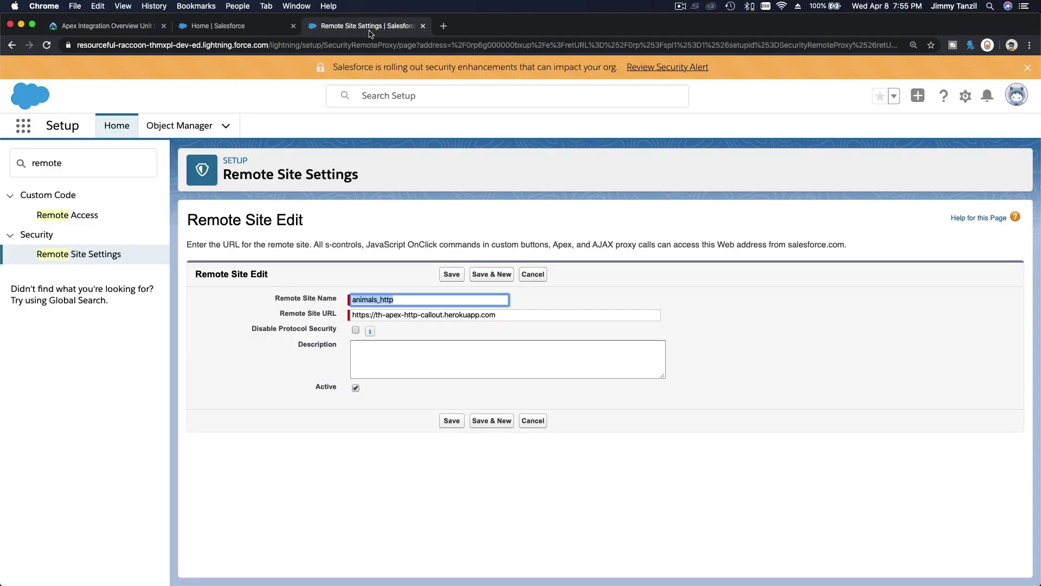
left_click(423, 351)
key("super+v")
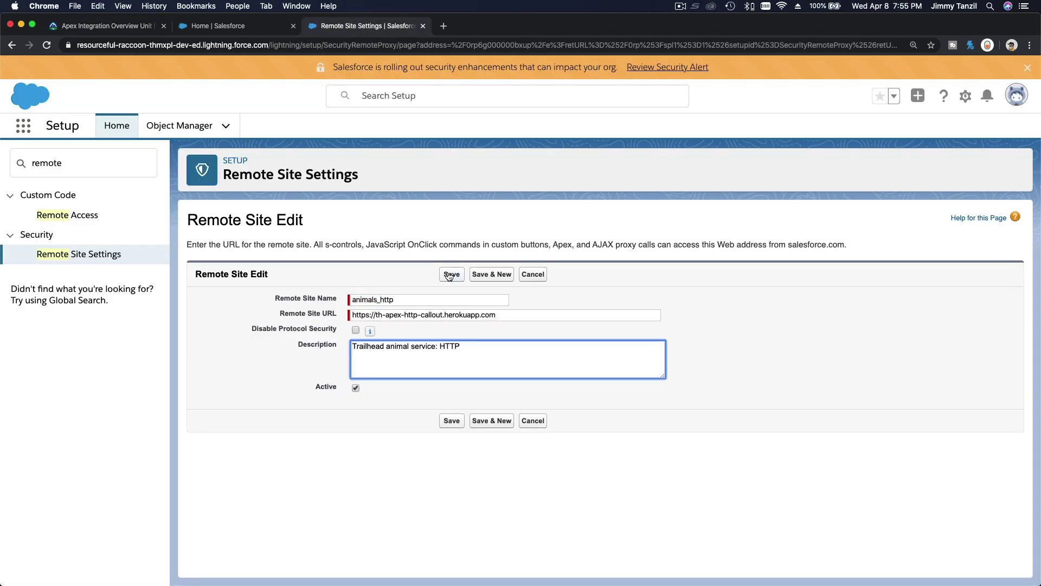
left_click(450, 275)
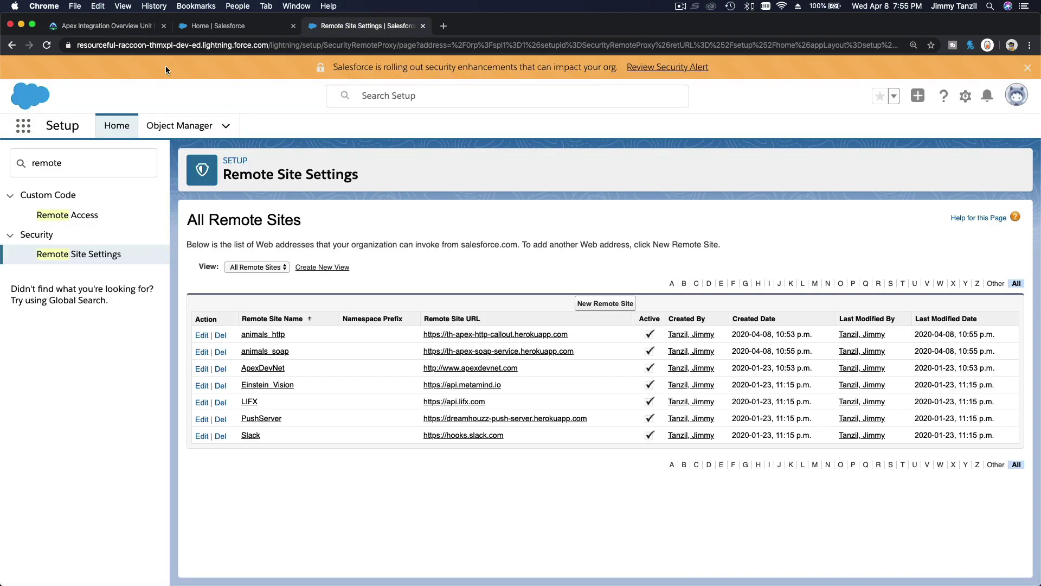
On the Apex Integration Overview quiz, choose 'All of the above' for question 1 about external callouts
left_click(113, 28)
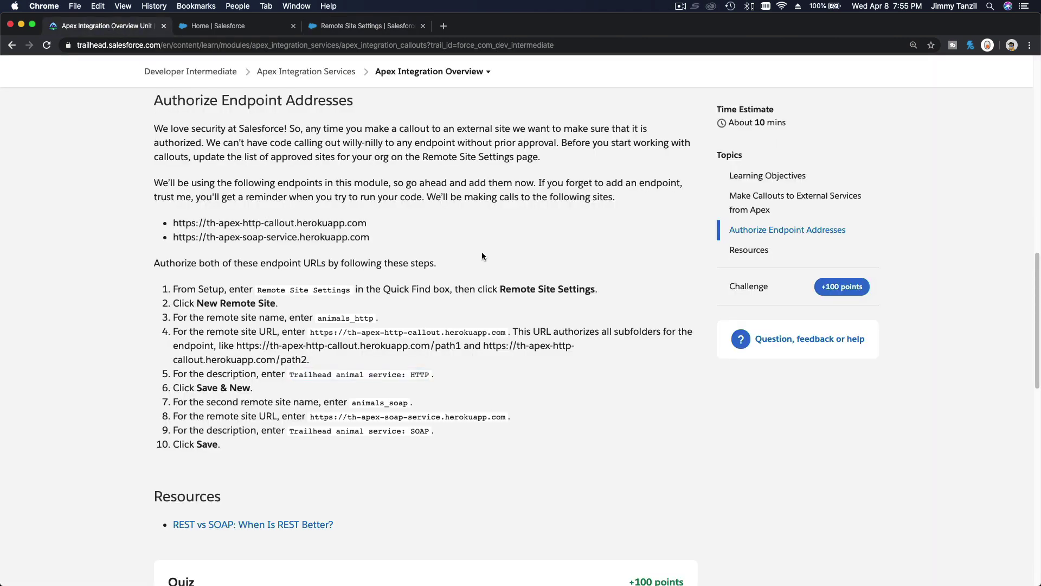
scroll(481, 252, "down", 6)
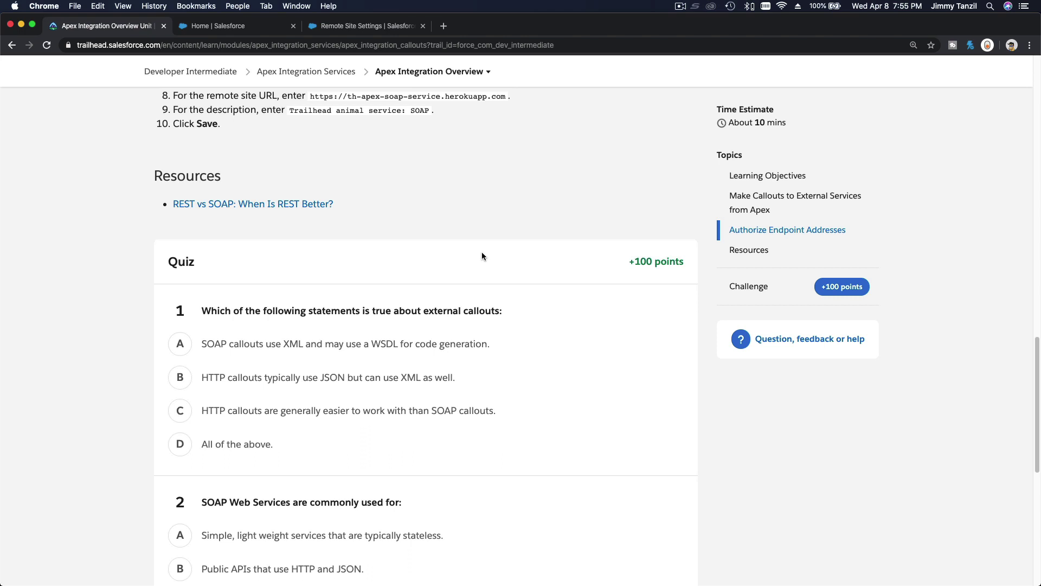
scroll(482, 254, "down", 1)
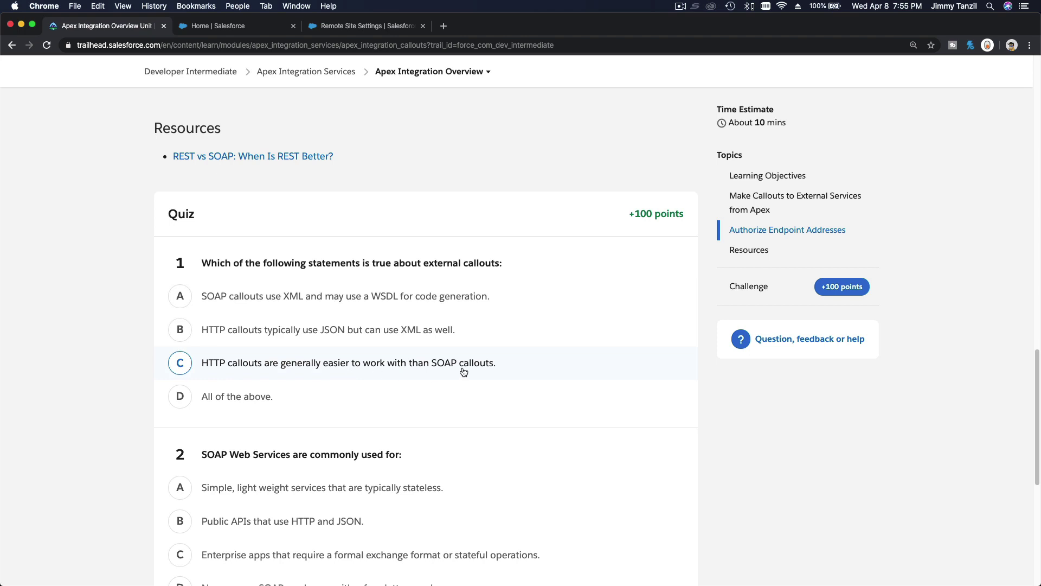
left_click(255, 393)
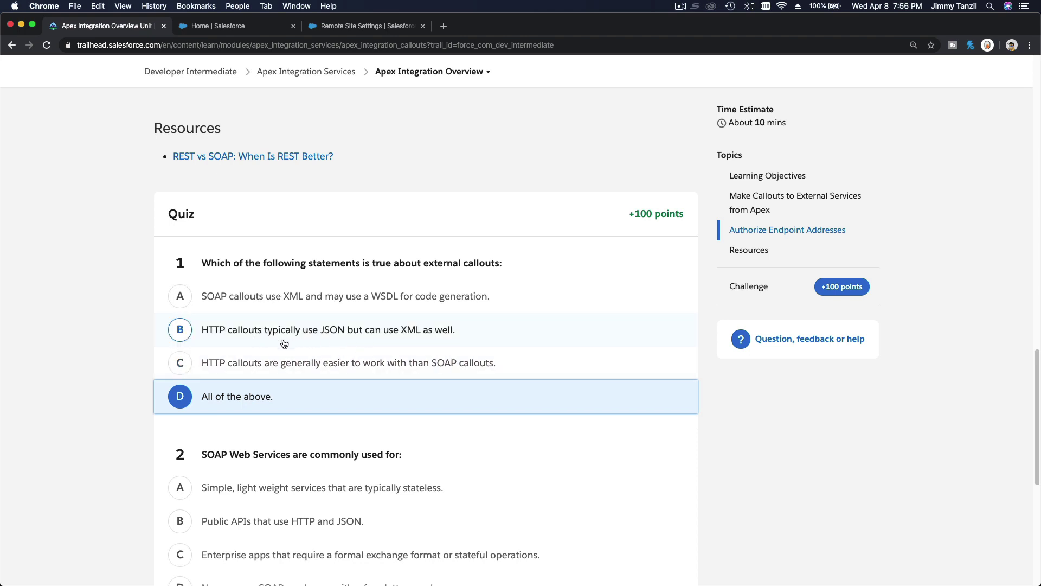
scroll(315, 348, "down", 1)
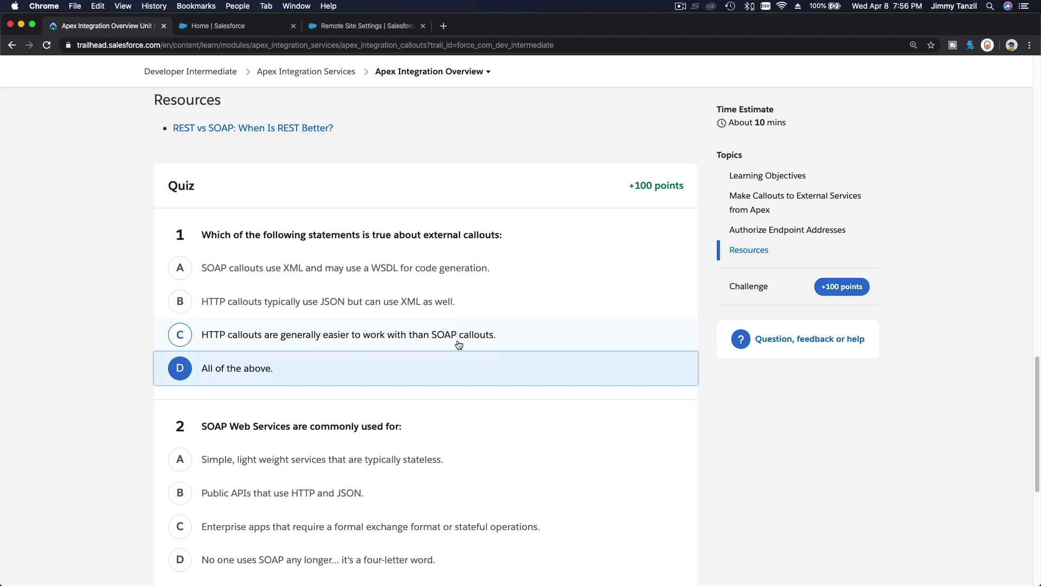
Answer quiz question 2 with the enterprise apps option
scroll(460, 339, "down", 3)
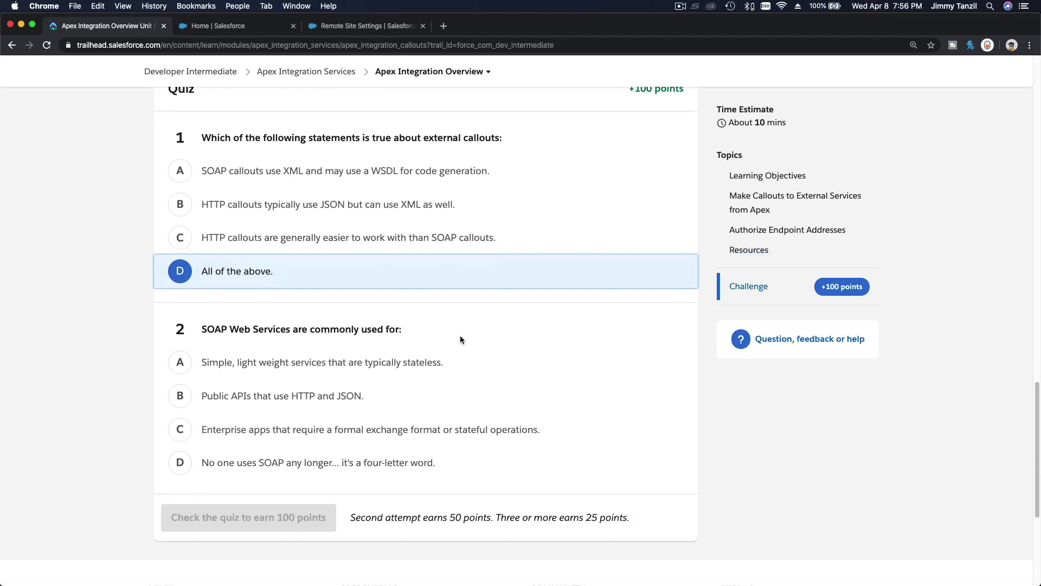
scroll(460, 339, "down", 2)
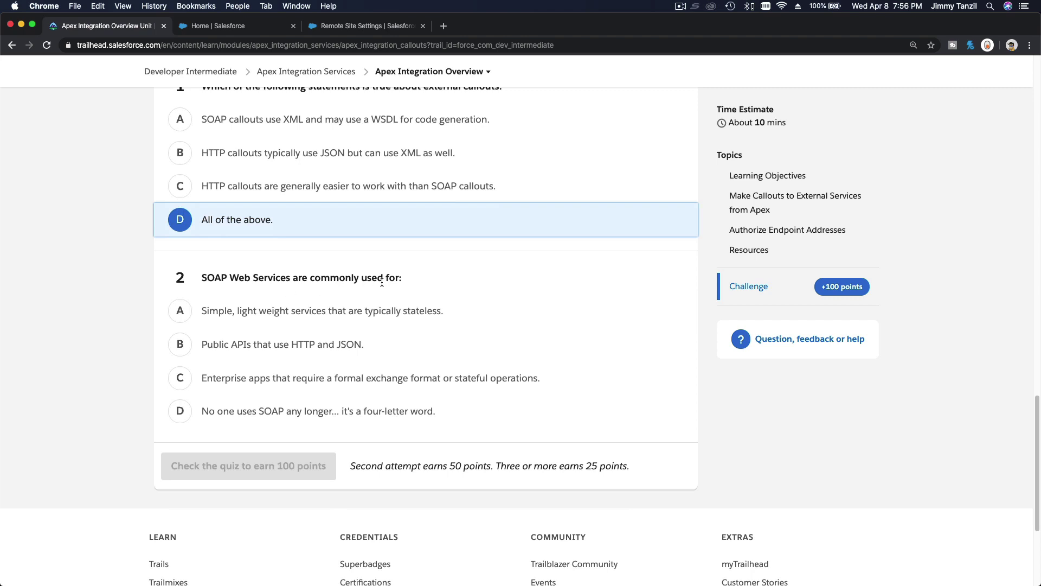
left_click(289, 386)
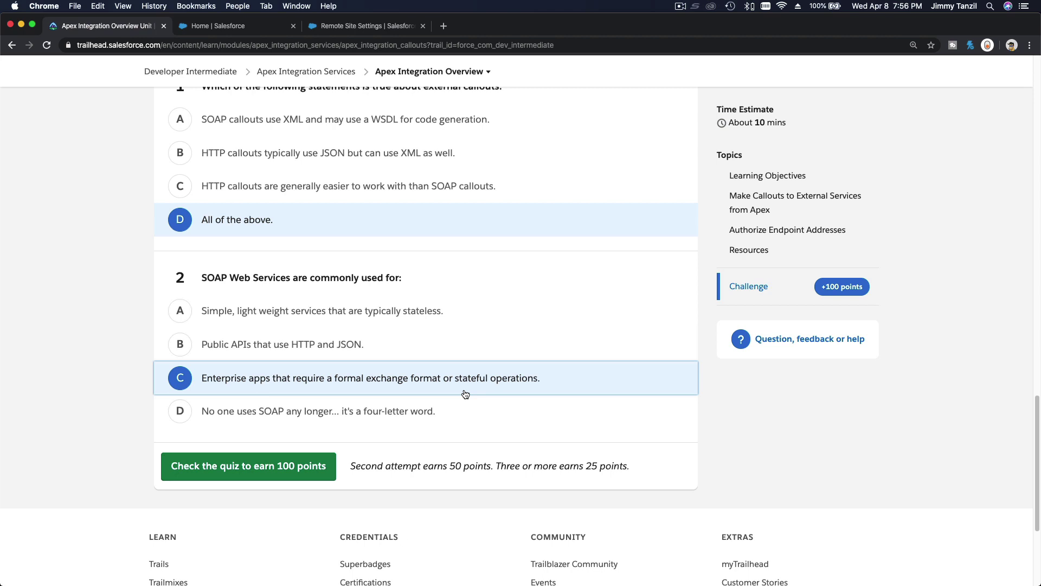
Check the Apex Integration Overview quiz to earn the 100 points
left_click(440, 76)
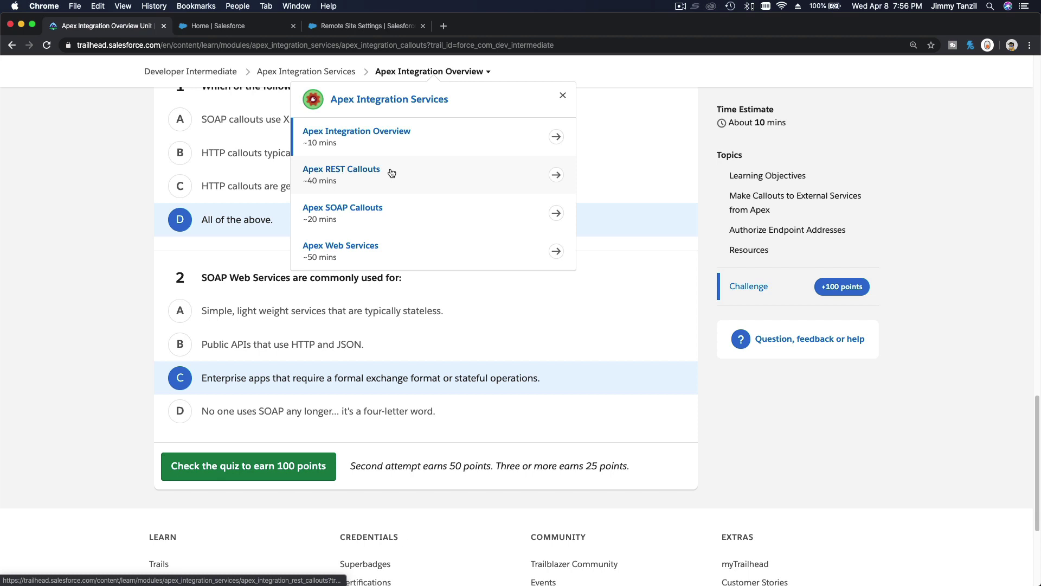
left_click(239, 506)
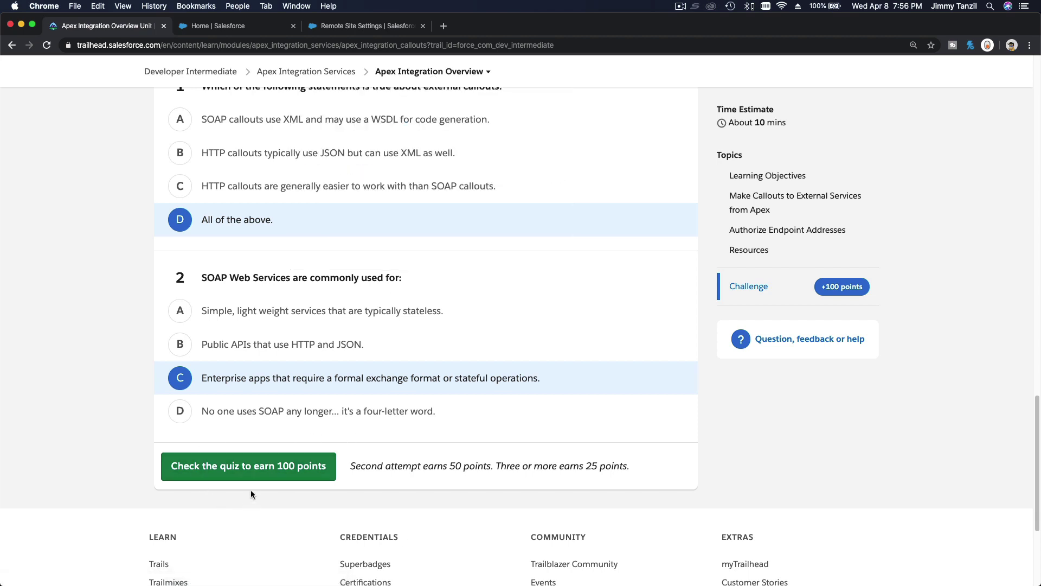
left_click(251, 476)
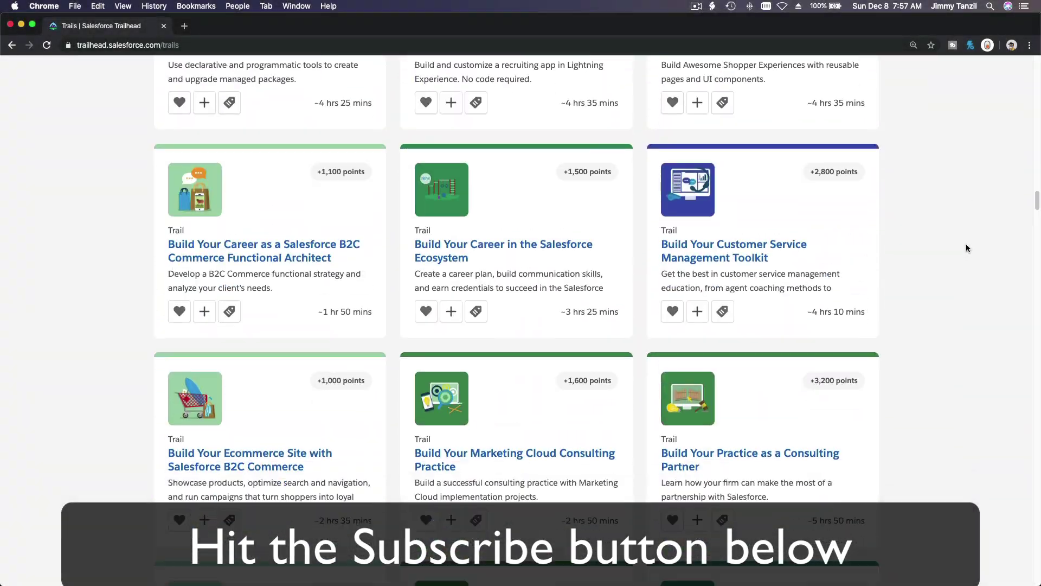
scroll(965, 249, "down", 15)
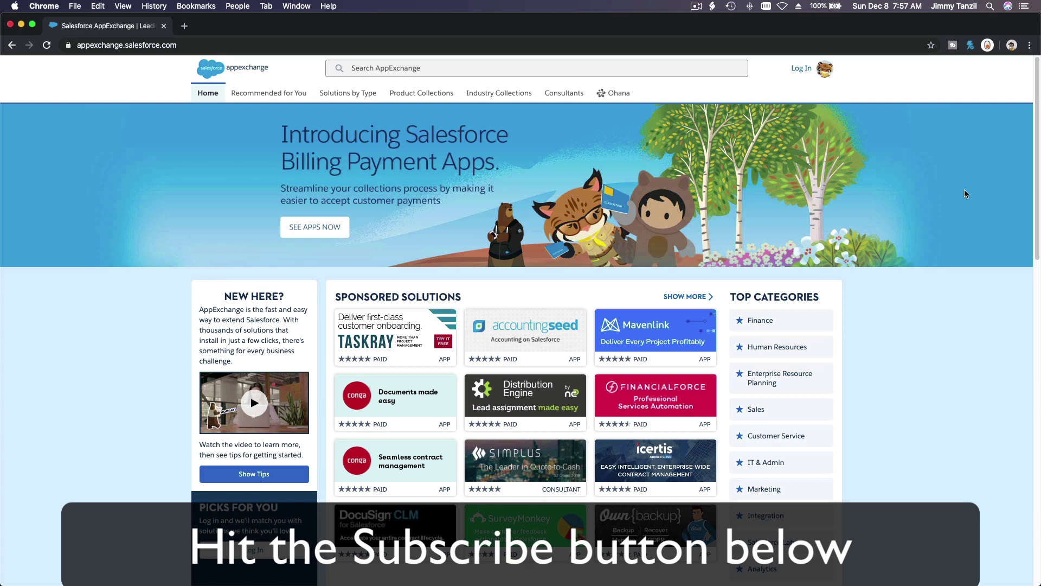
scroll(964, 193, "down", 15)
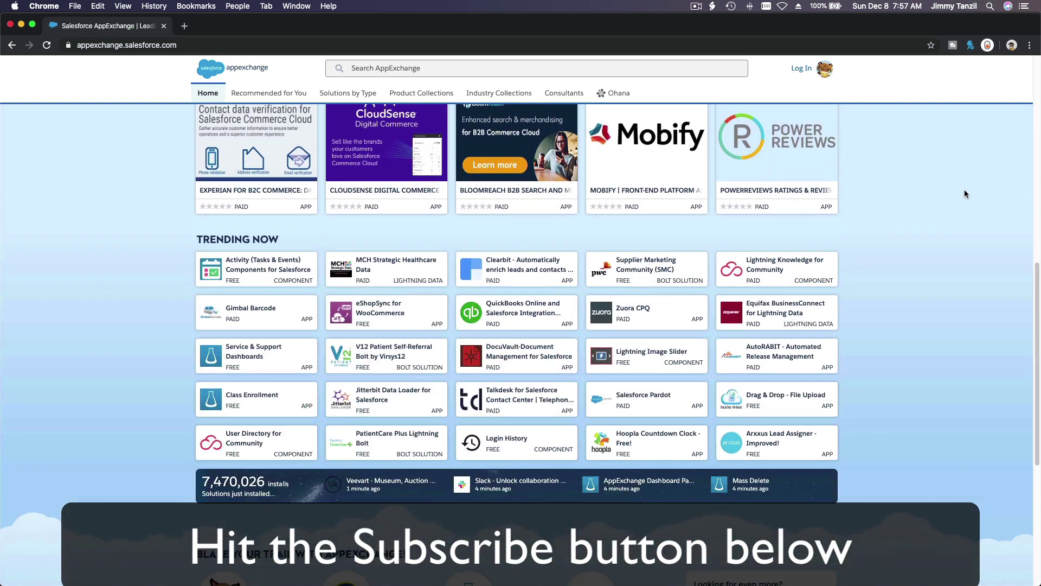
scroll(964, 194, "down", 5)
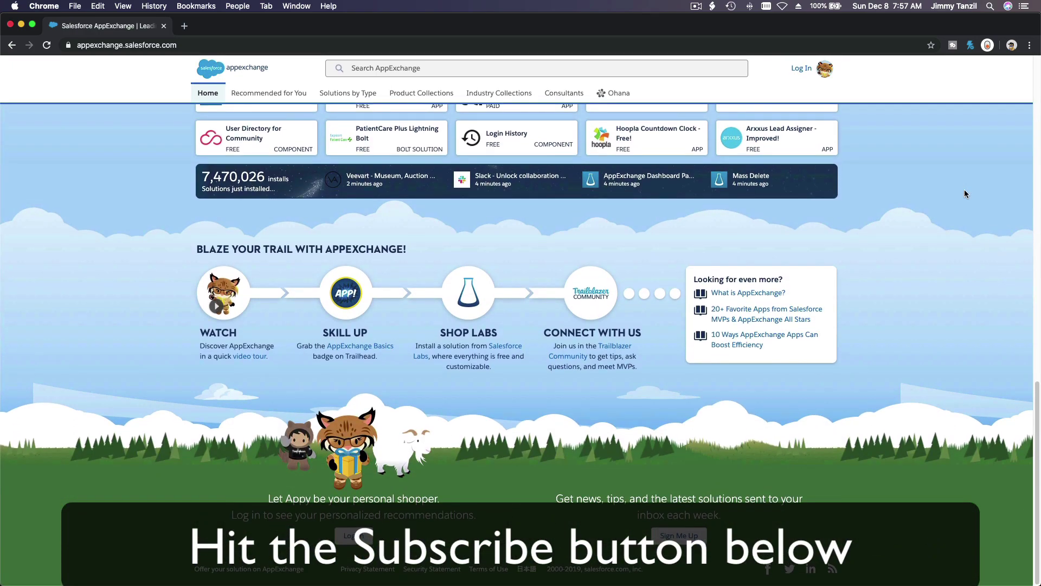